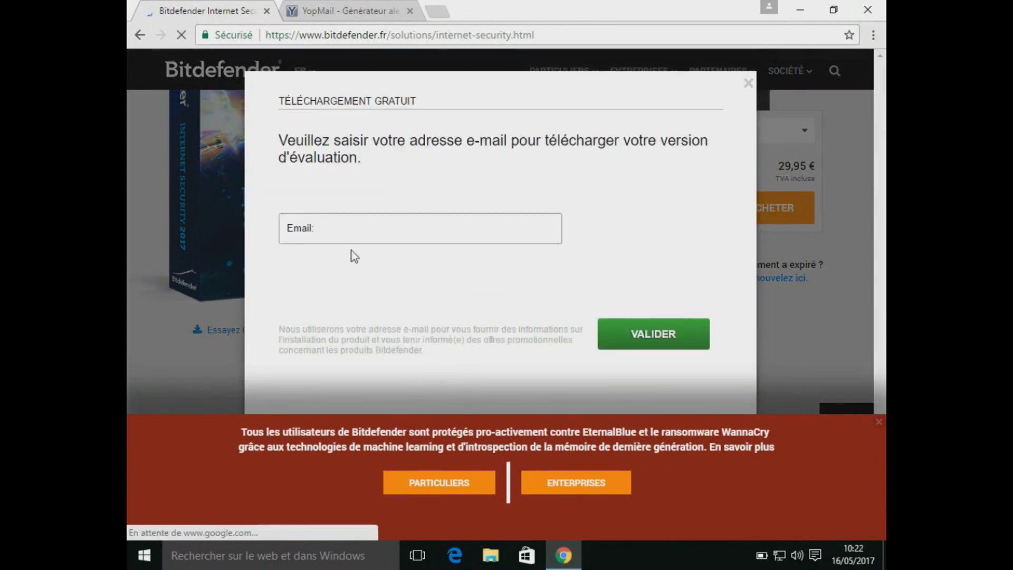
# Step: Complete the reCAPTCHA check in the free download form by selecting all images showing street numbers and validating them
pyautogui.click(365, 237)
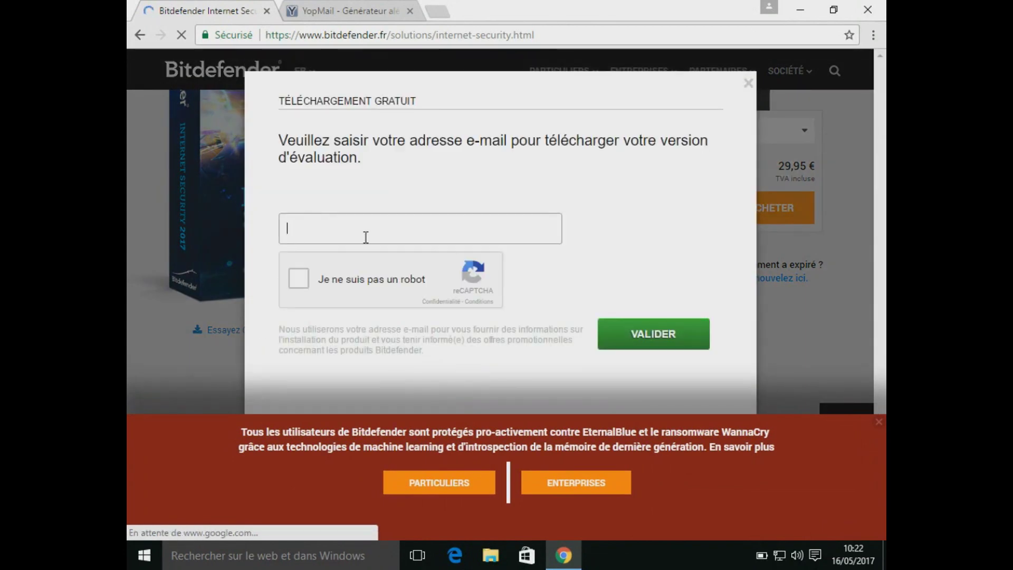
pyautogui.click(301, 283)
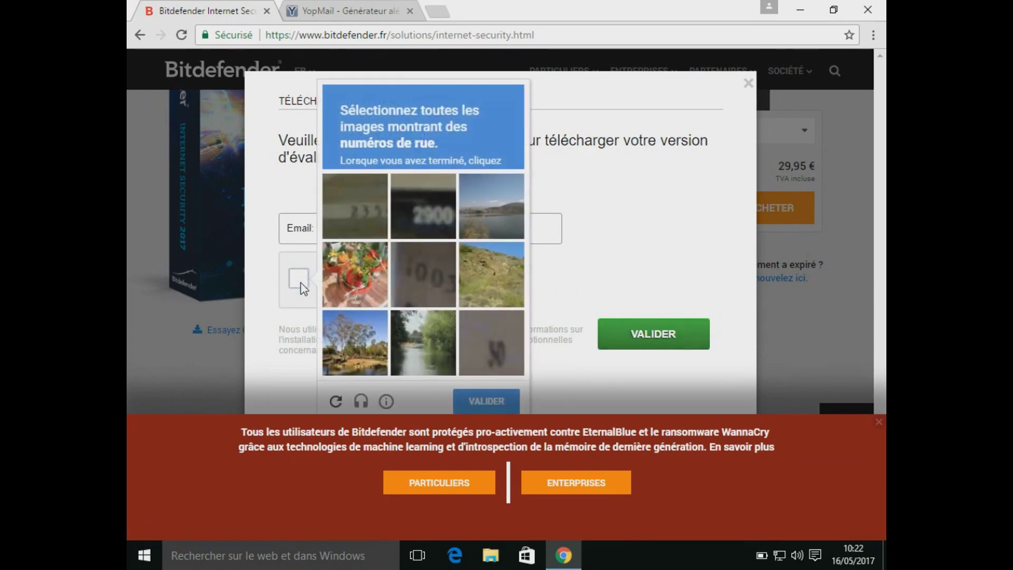
pyautogui.click(420, 217)
pyautogui.click(364, 211)
pyautogui.click(418, 267)
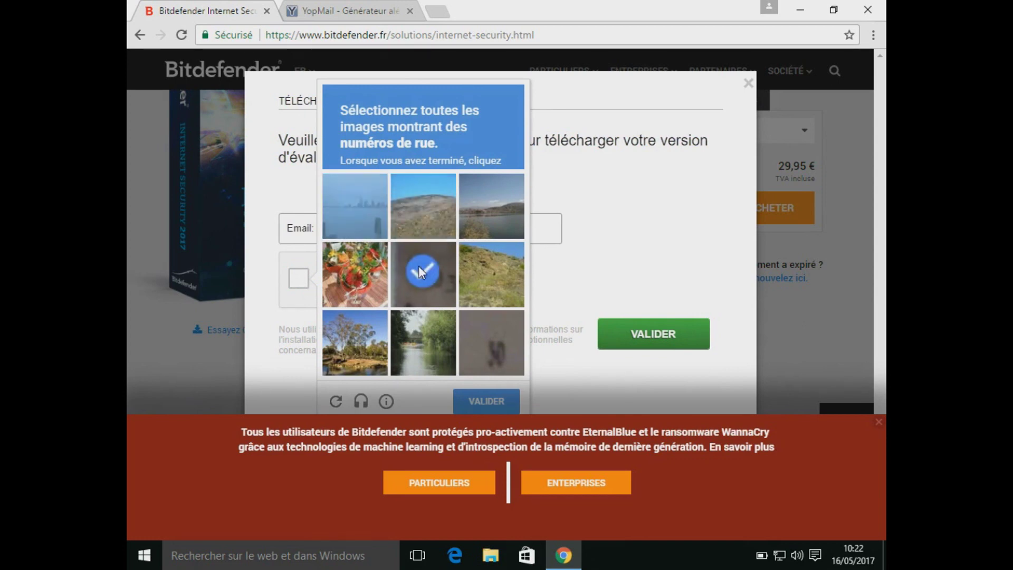
pyautogui.click(479, 330)
pyautogui.click(424, 274)
pyautogui.click(490, 331)
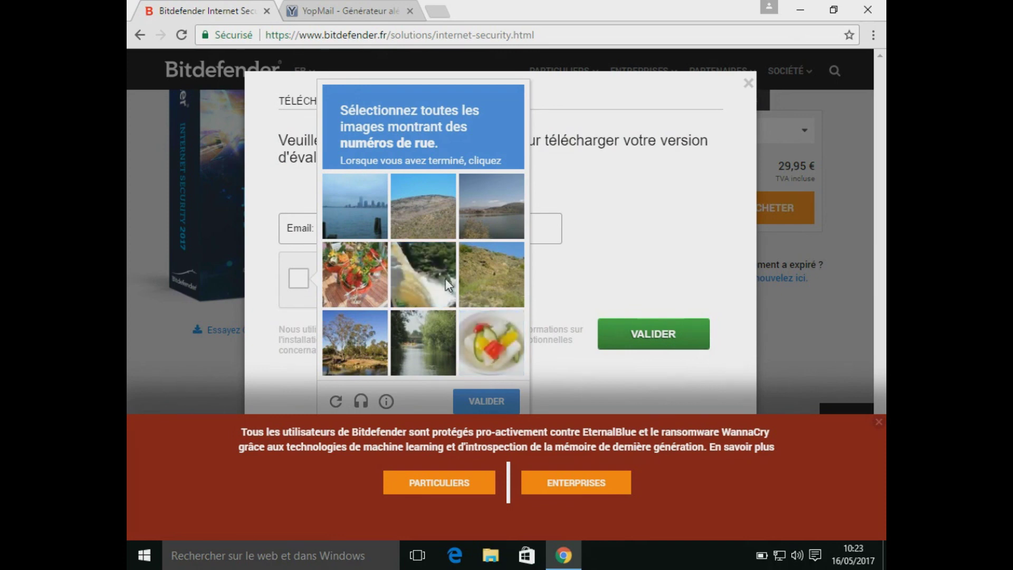
pyautogui.click(487, 401)
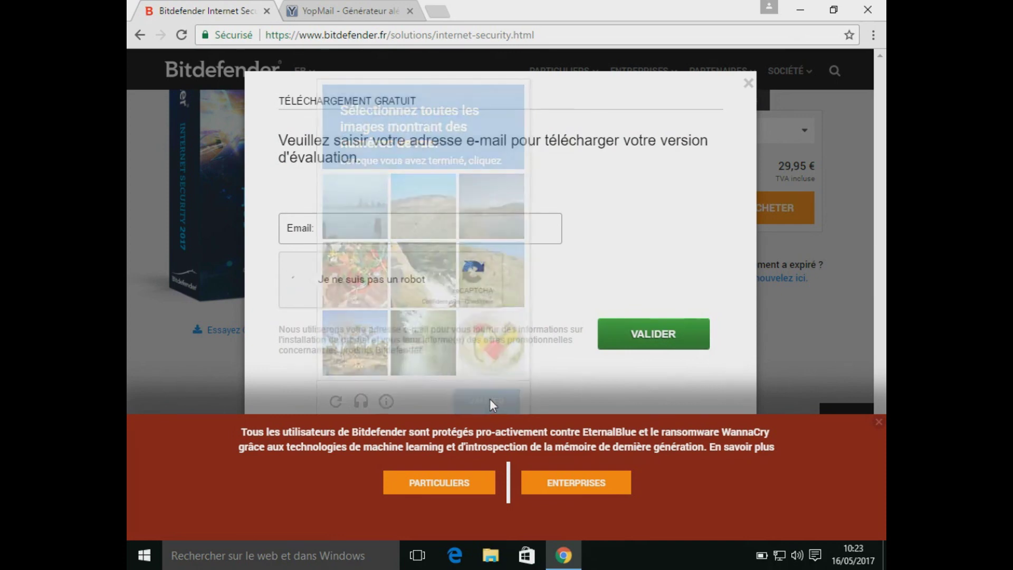
# Step: Submit the copied e-mail address in the trial form, download the Bitdefender installer, and close the browser
pyautogui.click(356, 234)
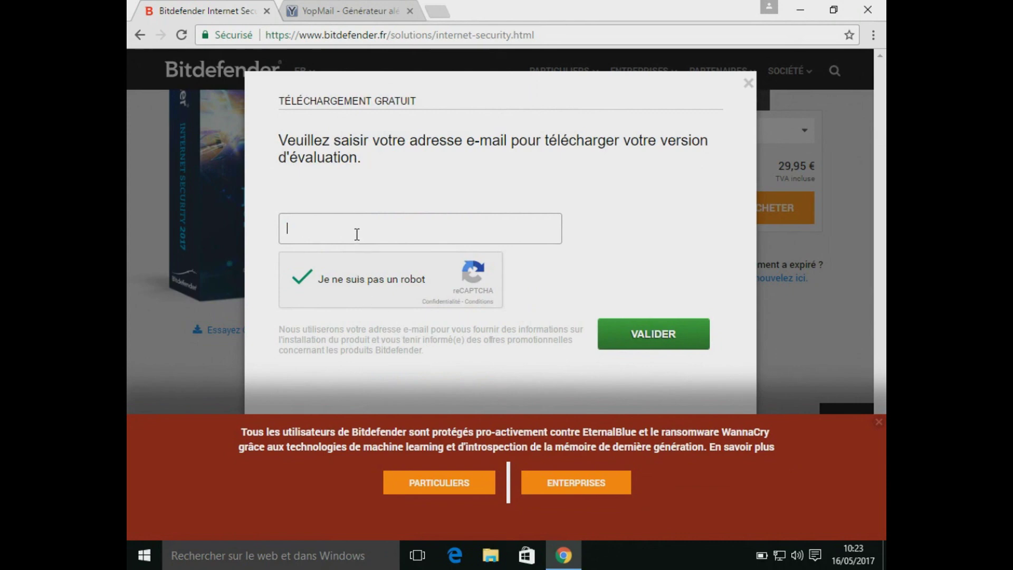
pyautogui.hotkey('ctrl', 'v')
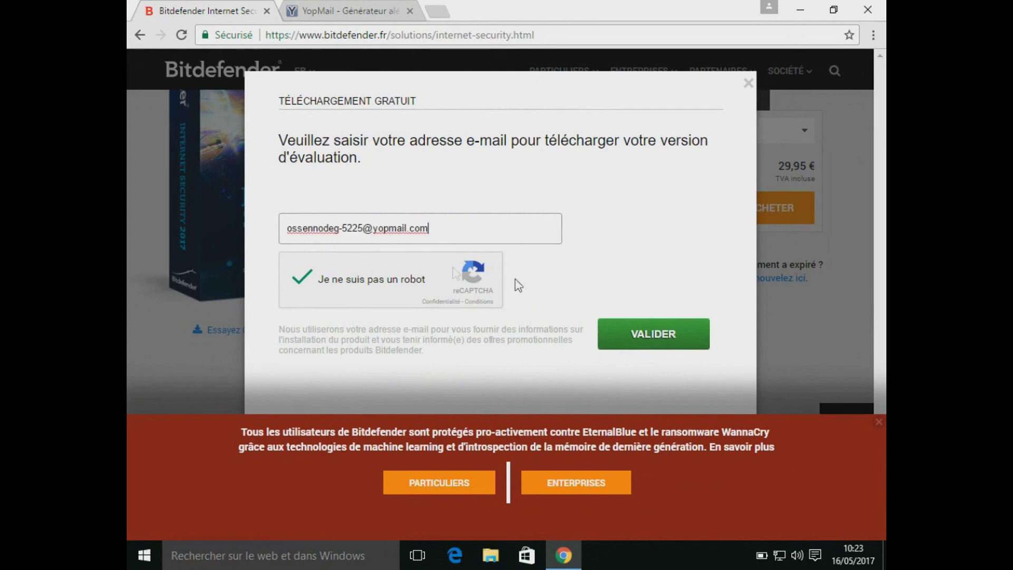
pyautogui.click(641, 330)
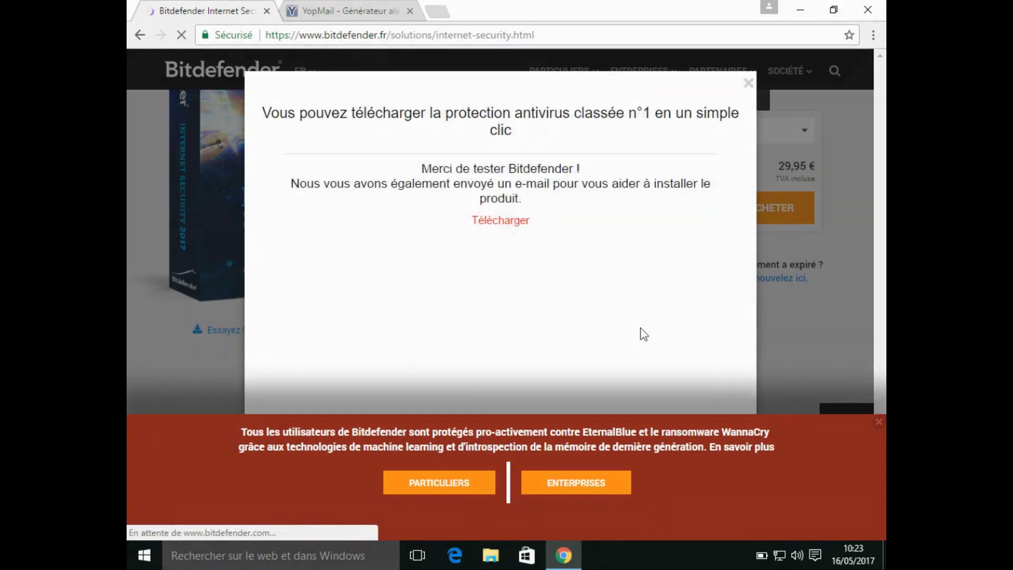
pyautogui.click(511, 220)
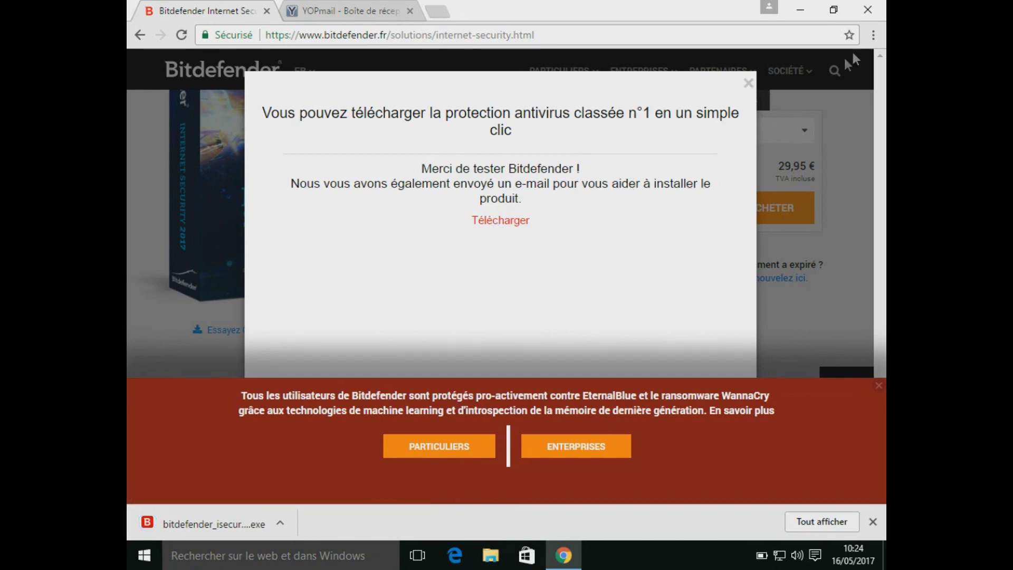
pyautogui.click(870, 11)
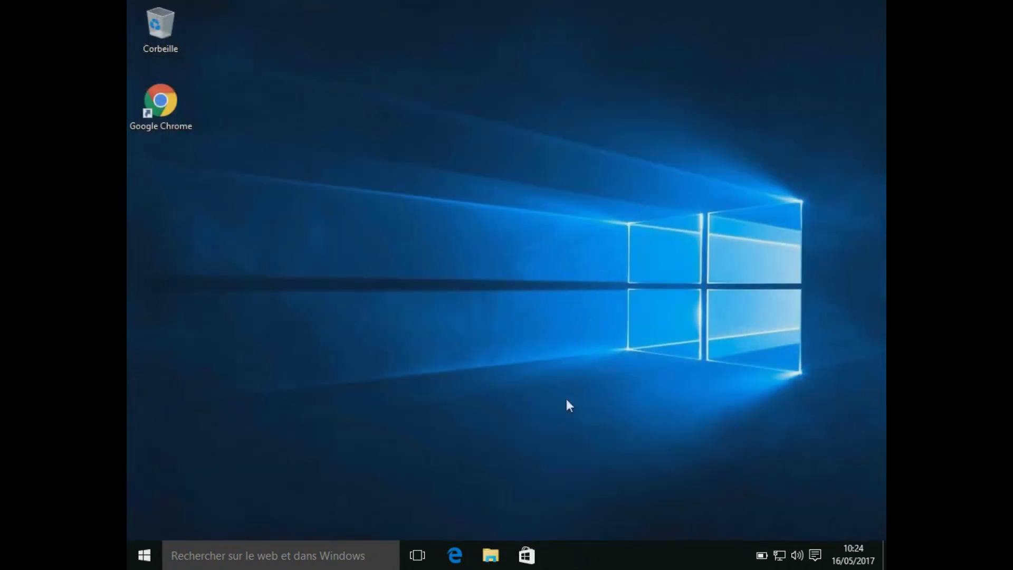
# Step: Run the Bitdefender installer from the Téléchargements folder with permission to modify the computer, and close the folder window
pyautogui.click(491, 555)
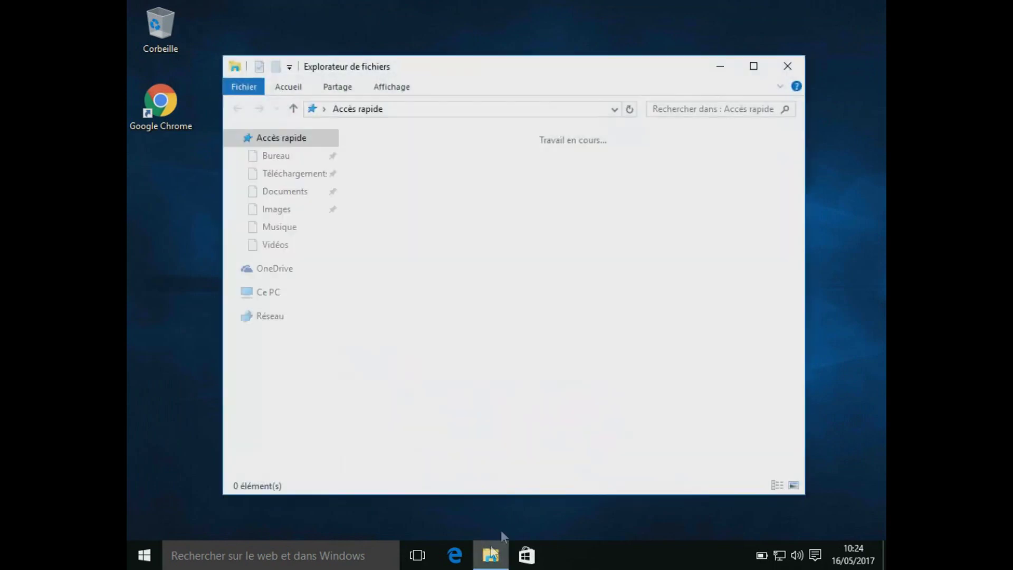
pyautogui.doubleClick(605, 179)
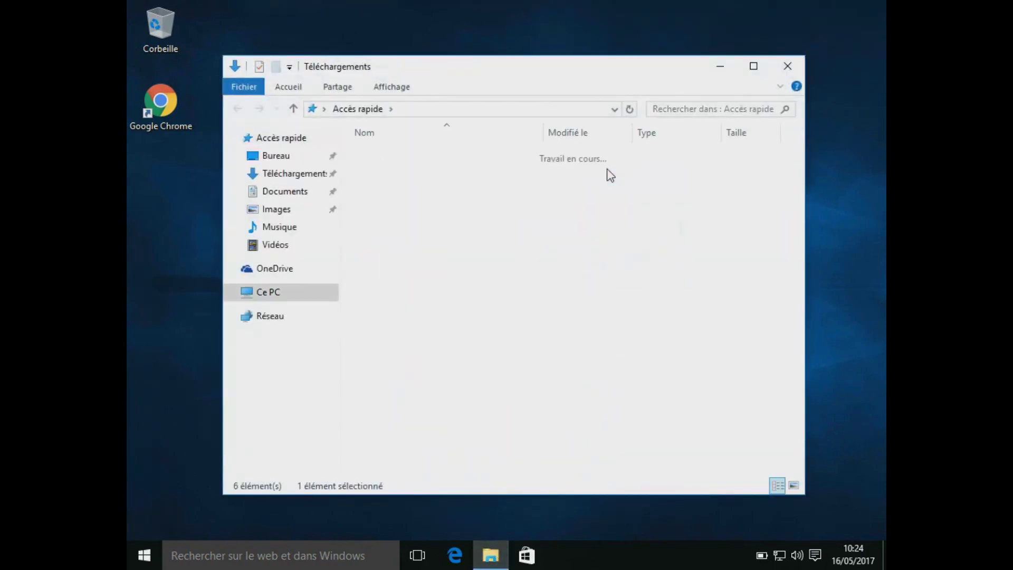
pyautogui.click(572, 152)
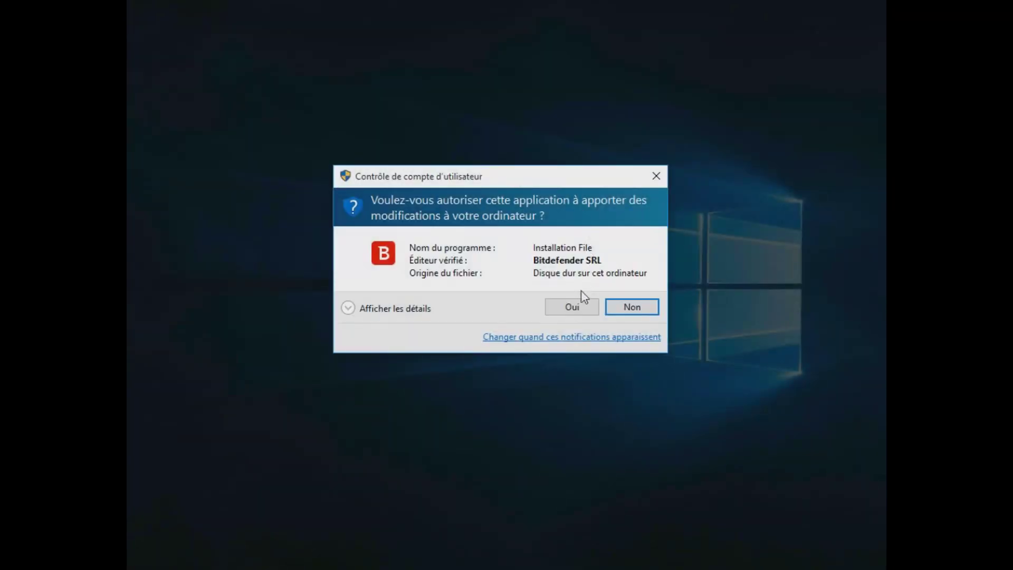
pyautogui.click(579, 314)
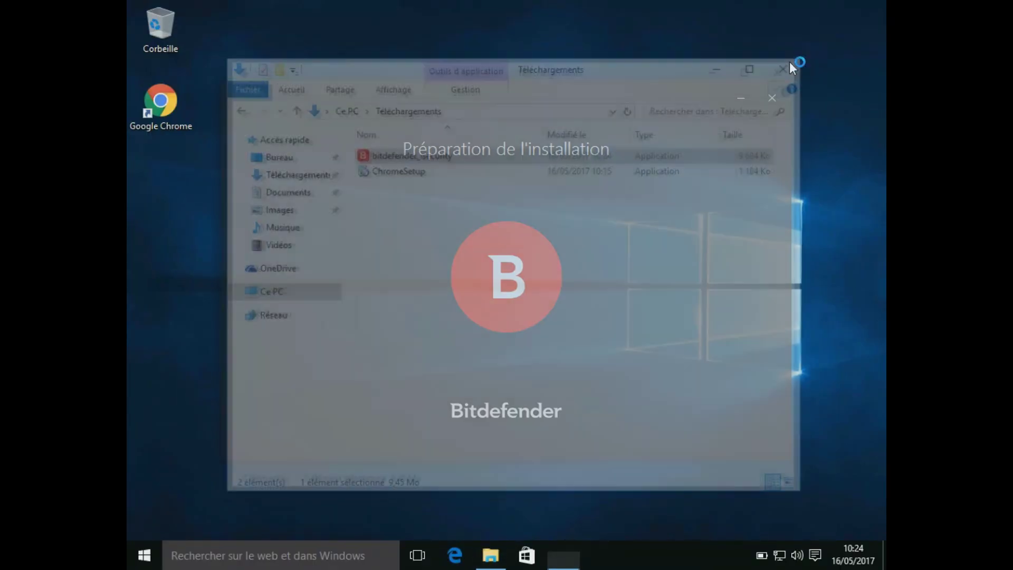
pyautogui.click(790, 65)
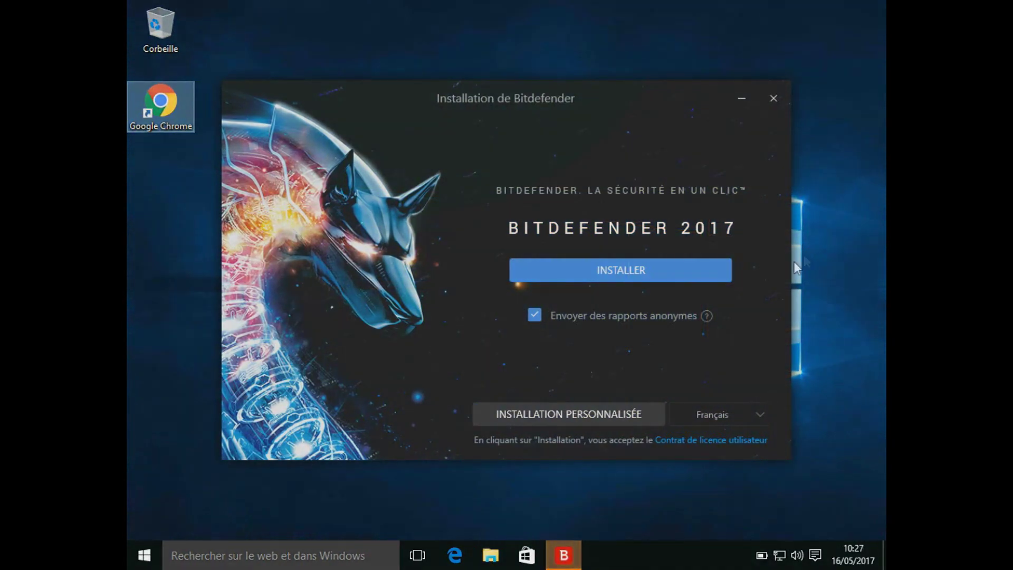
# Step: Install Bitdefender 2017 through the custom installation with anonymous reports disabled and default path, proxy and scan settings, and finish the installer
pyautogui.click(533, 319)
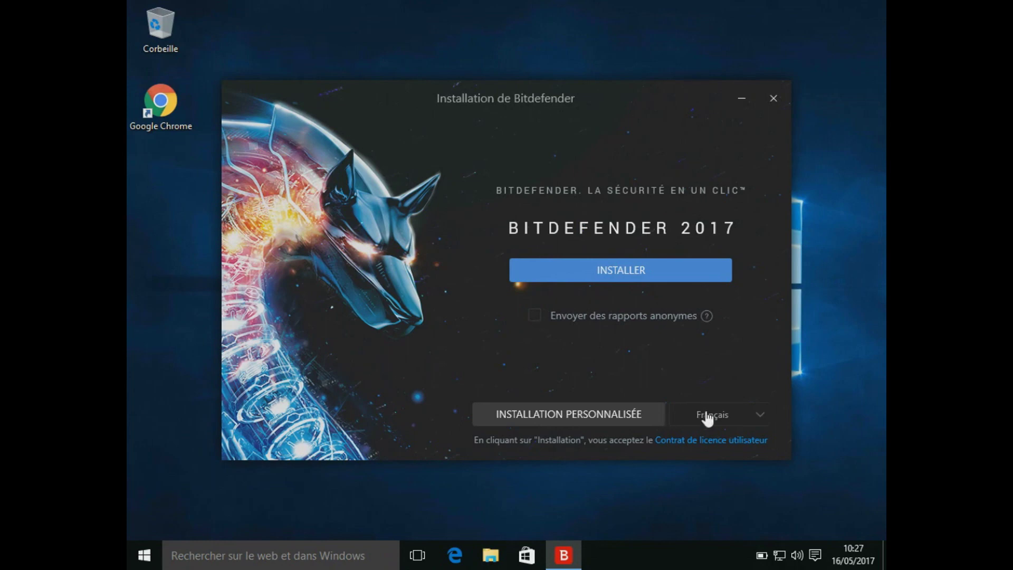
pyautogui.click(618, 414)
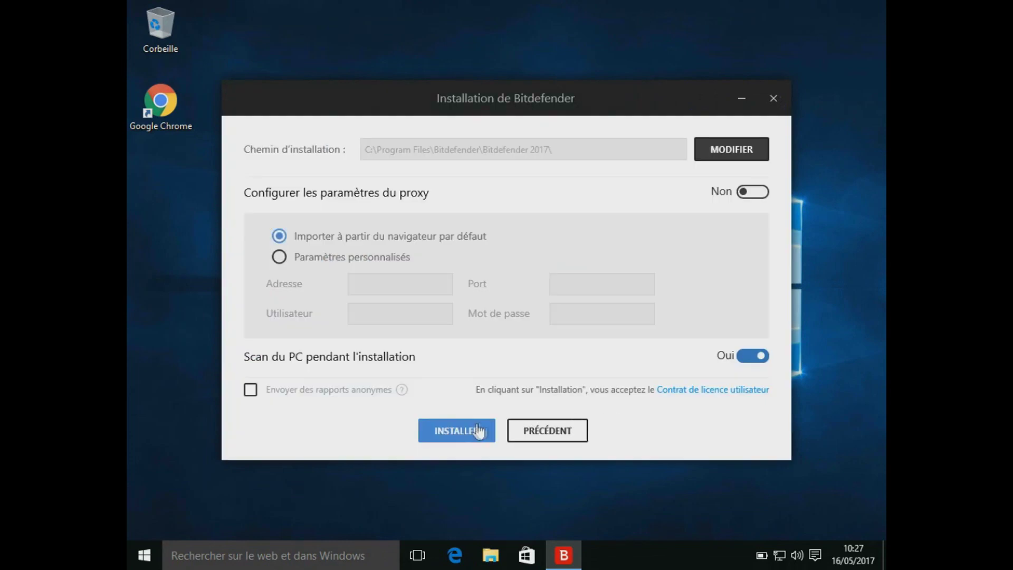
pyautogui.click(458, 436)
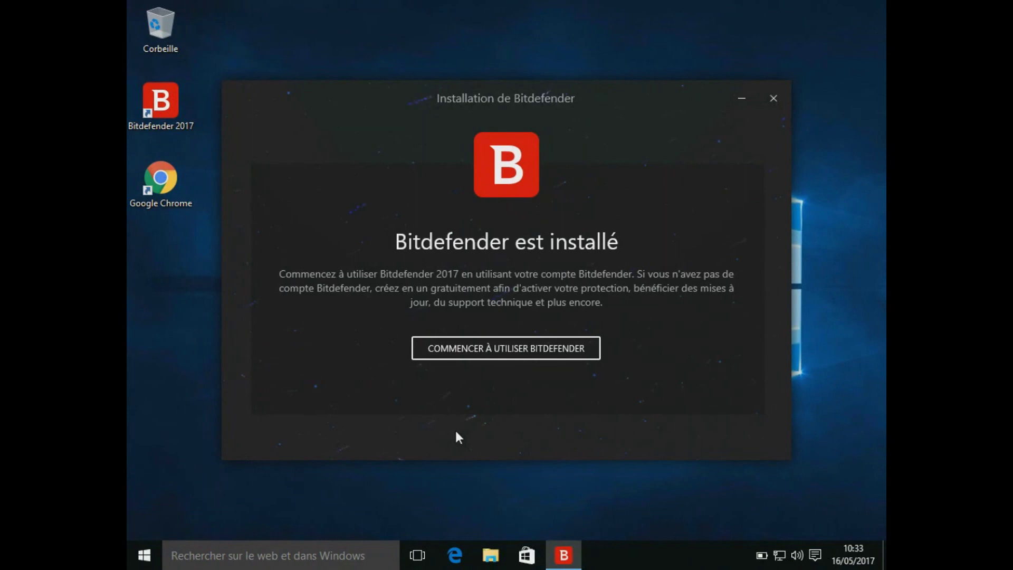
pyautogui.click(504, 345)
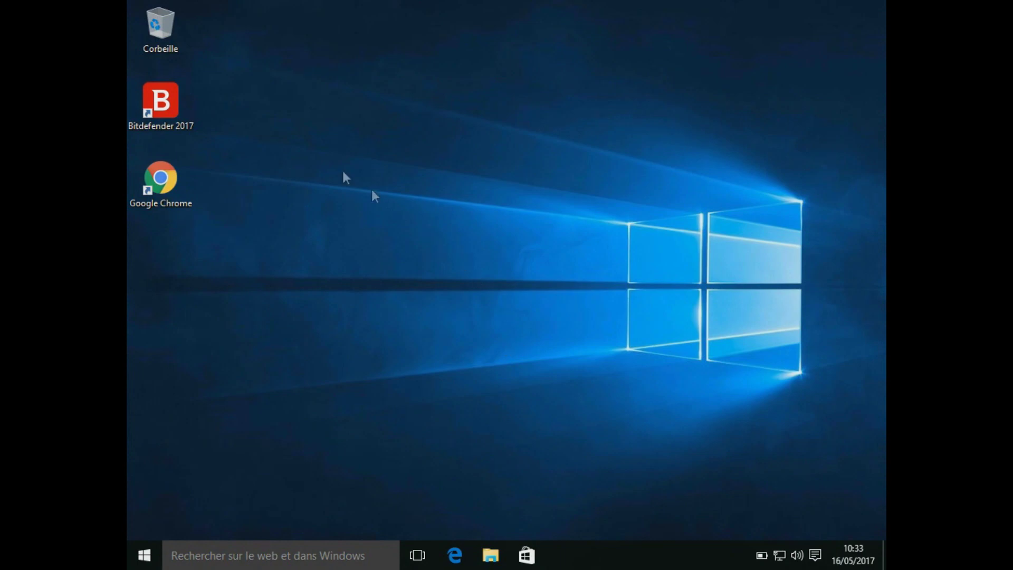
# Step: Launch Bitdefender 2017 and activate it with the free trial option that needs no activation code
pyautogui.doubleClick(187, 110)
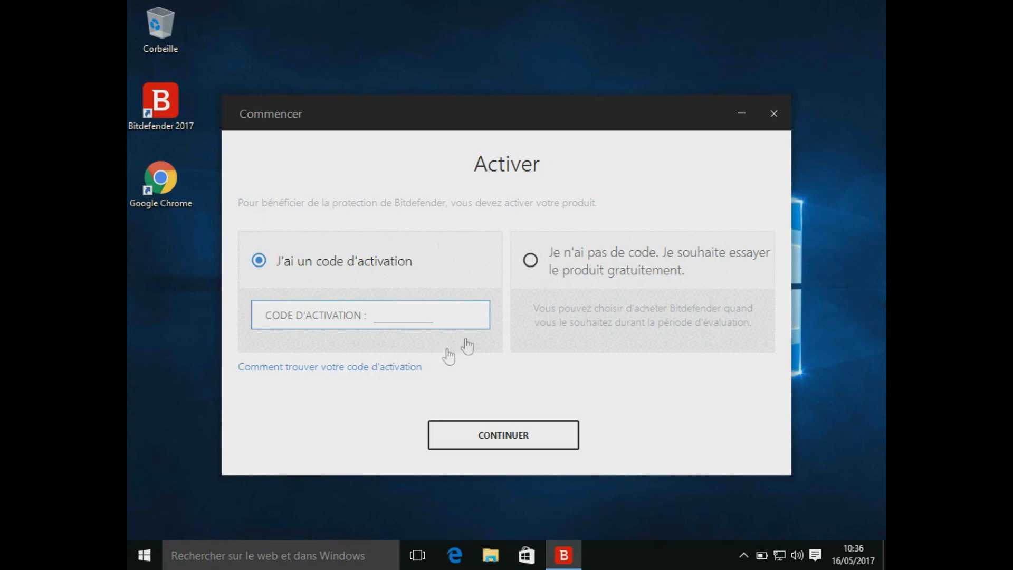
pyautogui.click(530, 261)
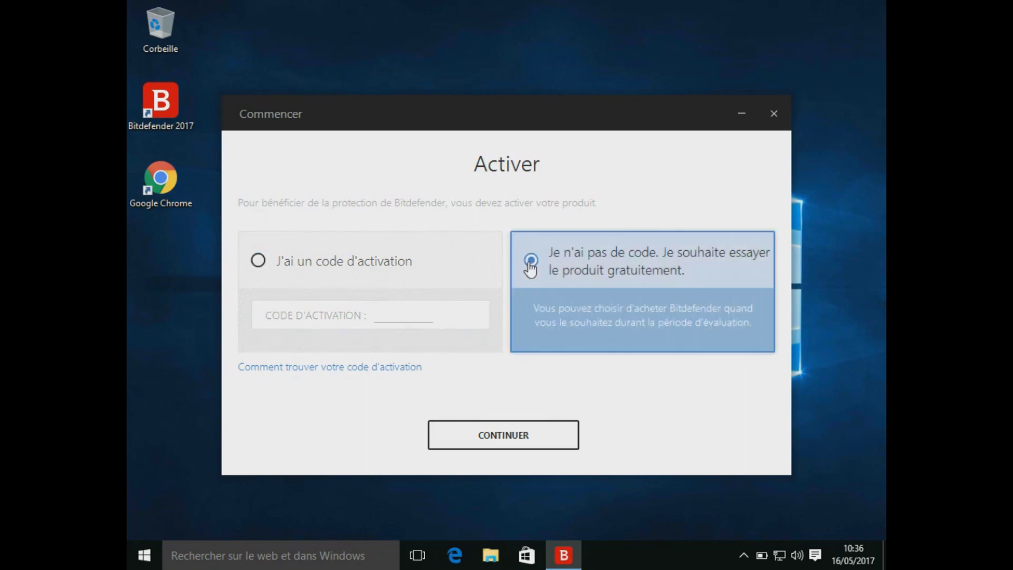
pyautogui.click(492, 441)
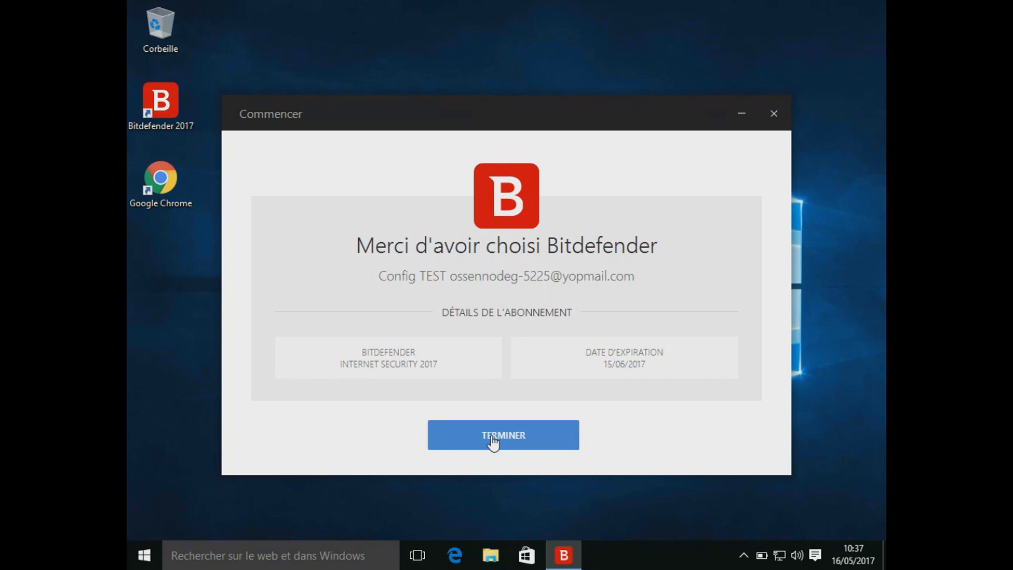
pyautogui.click(492, 441)
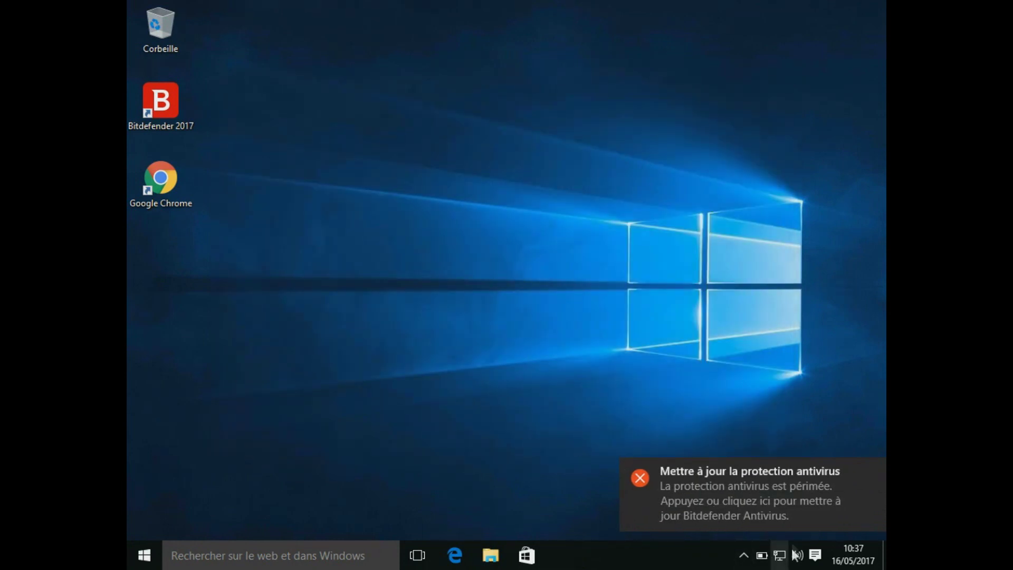
# Step: Dismiss the antivirus and spyware protection update notifications, and silence further Windows notifications
pyautogui.rightClick(708, 562)
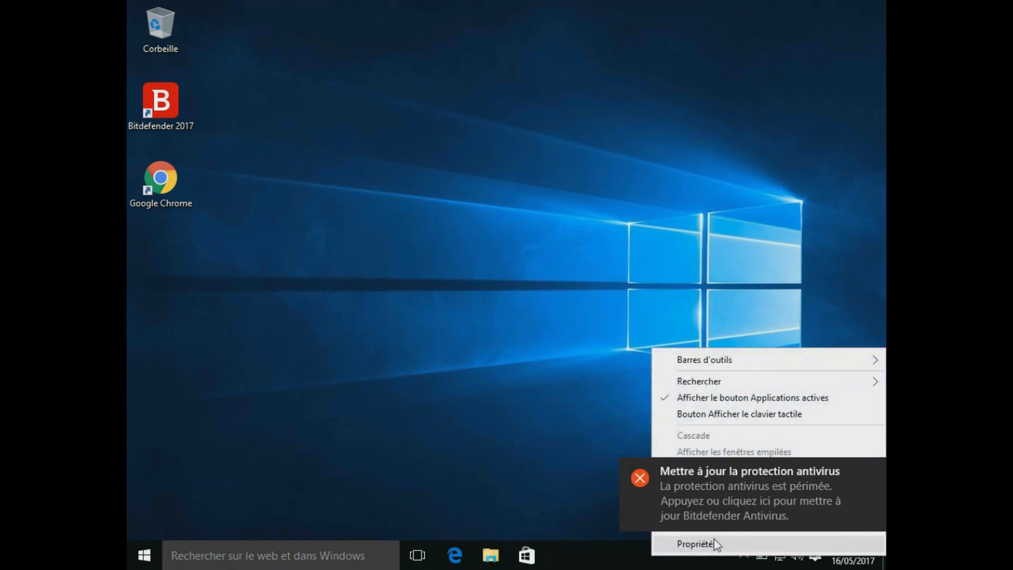
pyautogui.click(548, 400)
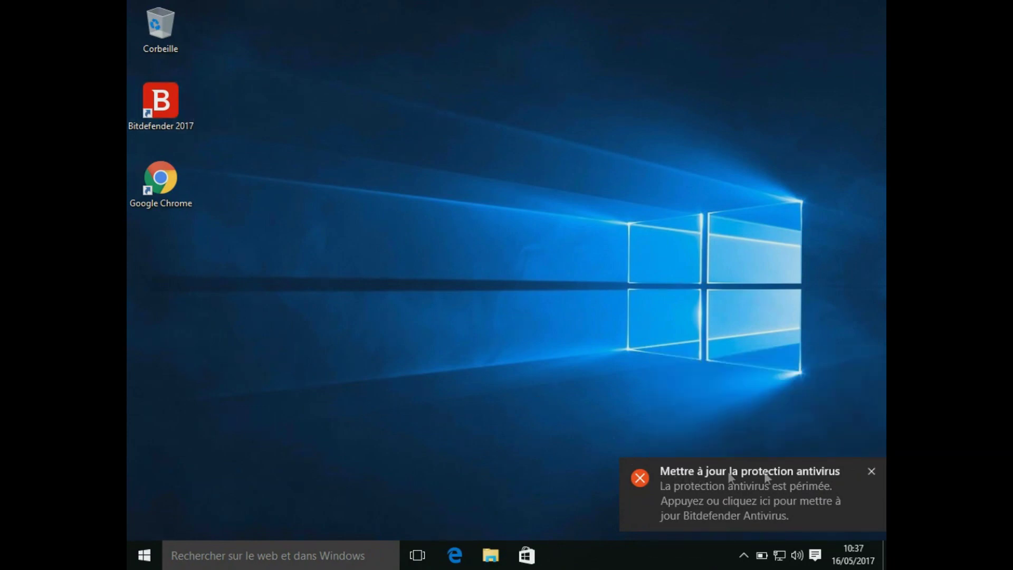
pyautogui.click(871, 472)
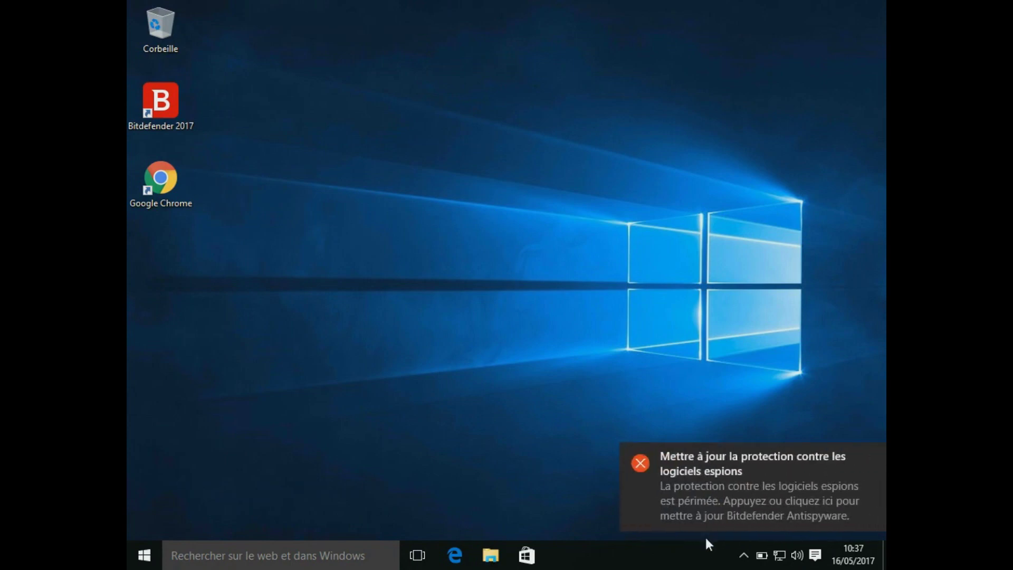
pyautogui.click(872, 457)
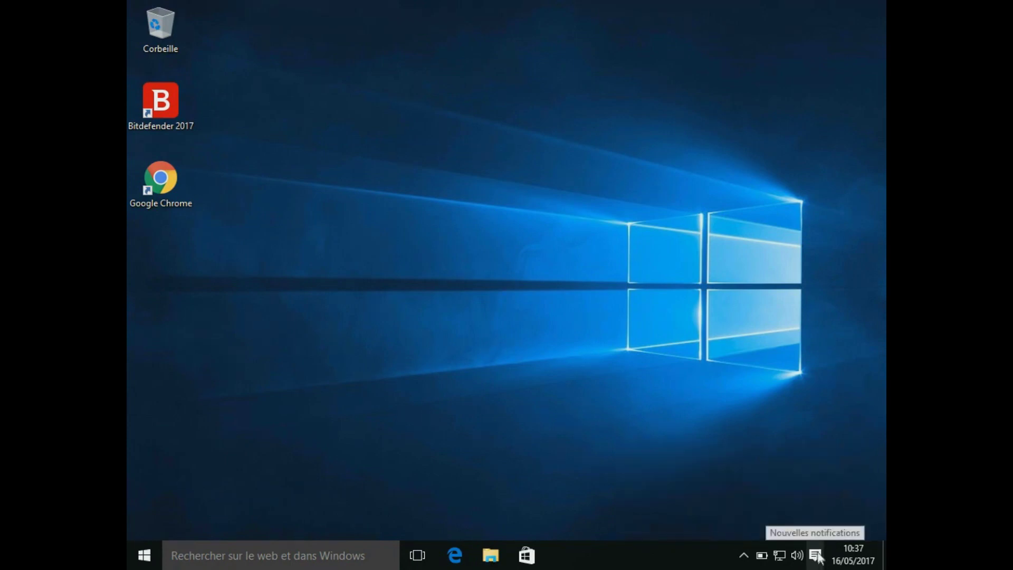
pyautogui.rightClick(815, 555)
pyautogui.click(817, 540)
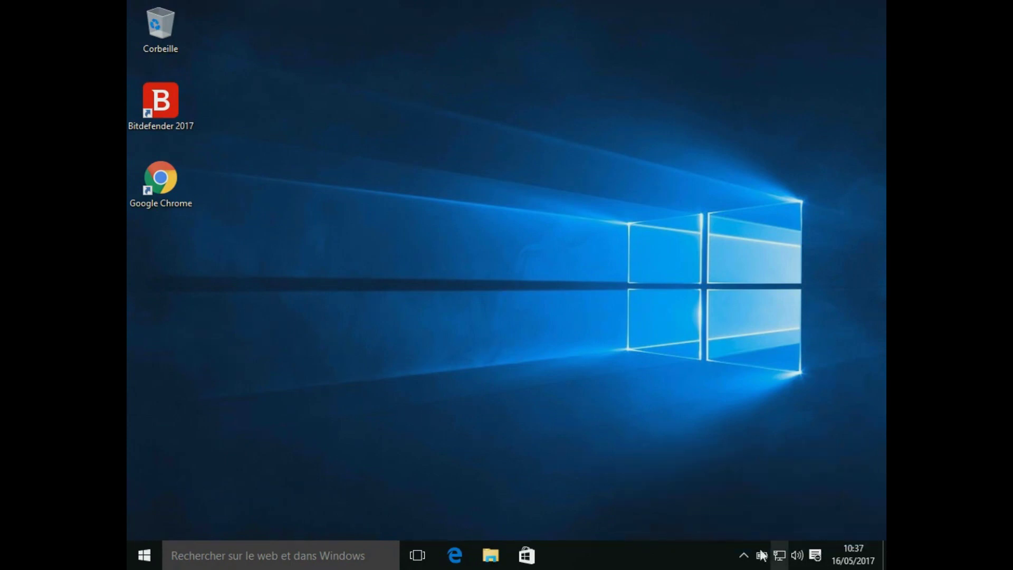
# Step: Open the Bitdefender 2017 main interface from the desktop and skip its introductory tutorial
pyautogui.click(178, 97)
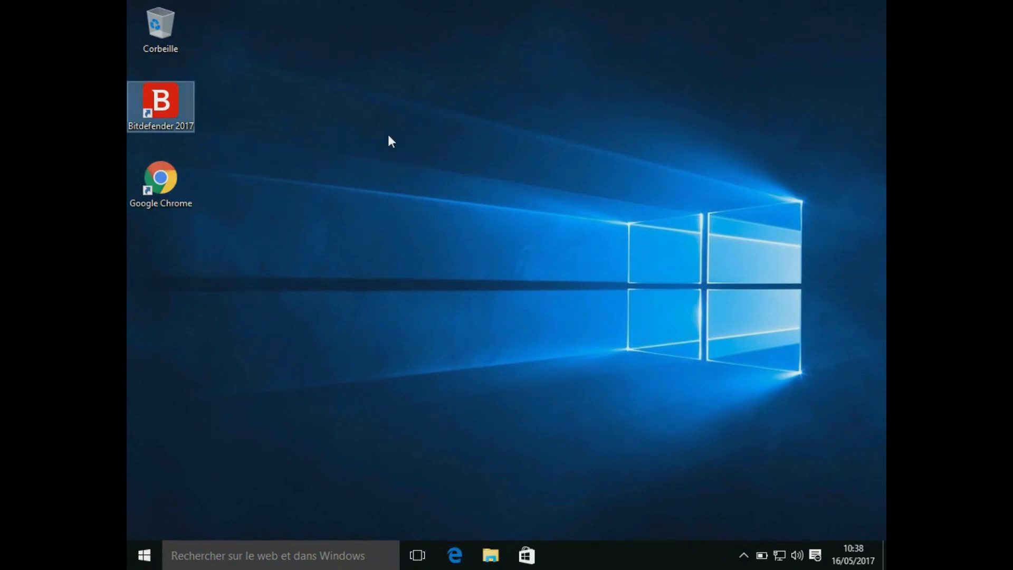
pyautogui.click(390, 141)
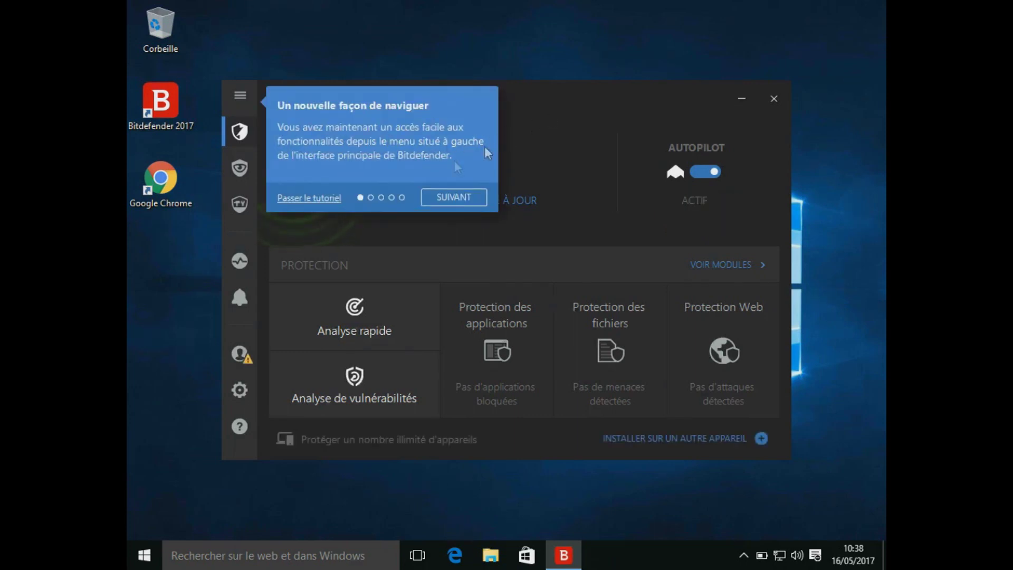
pyautogui.click(333, 200)
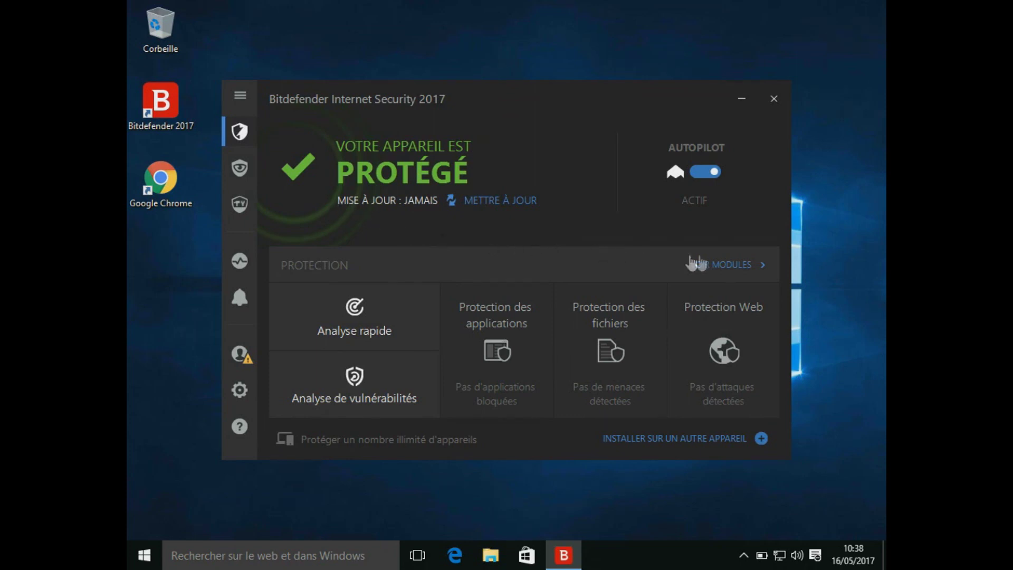
# Step: In the Antivirus module's protection settings, set both Analyse à l'accès and Active Threat Control to Agressif
pyautogui.click(728, 265)
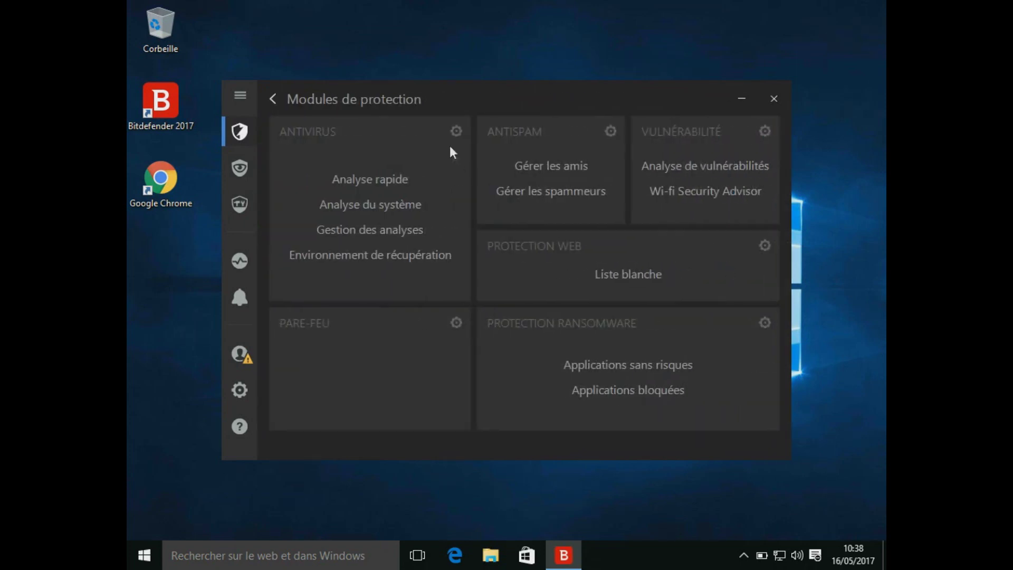
pyautogui.click(455, 131)
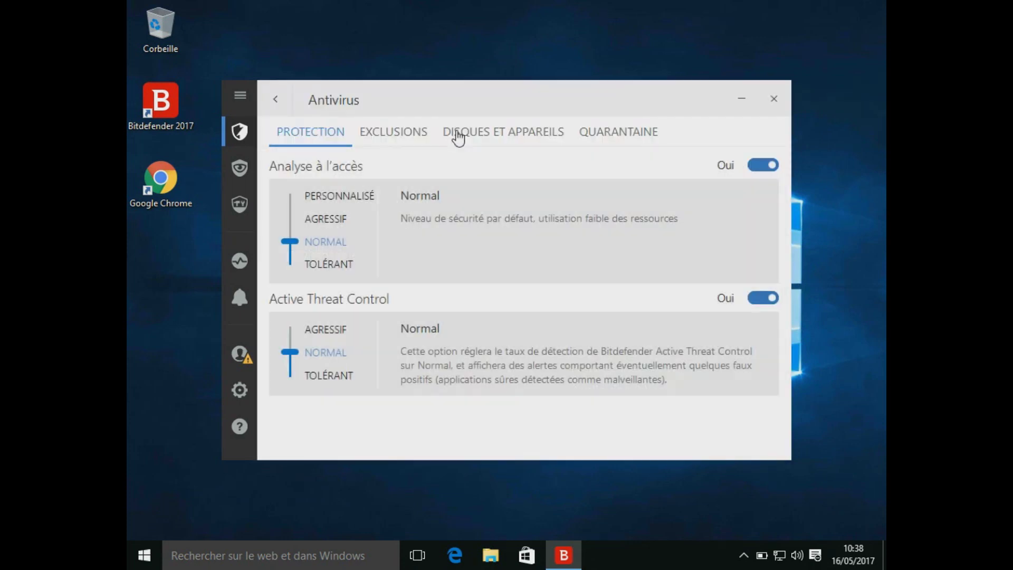
pyautogui.click(290, 220)
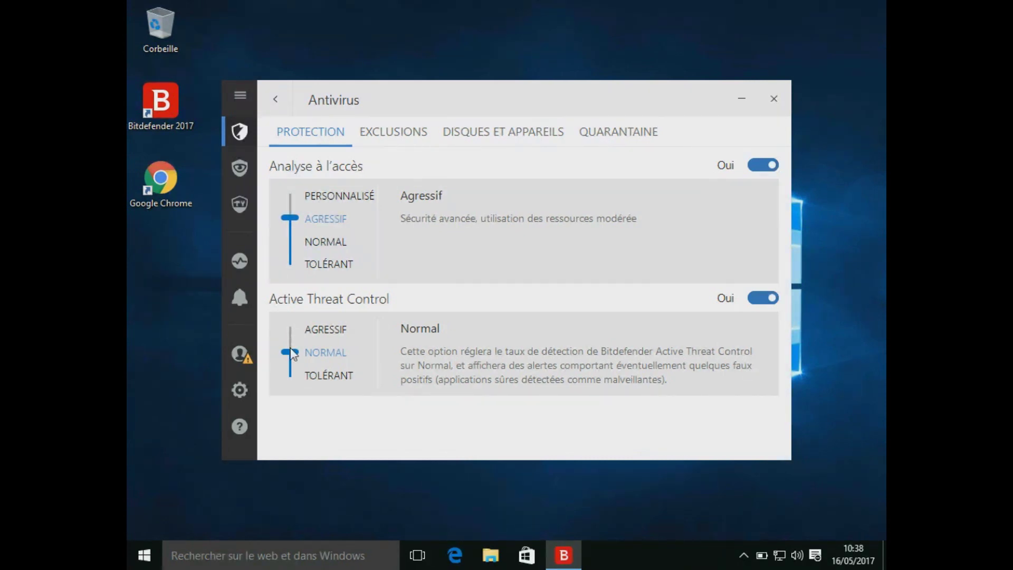
pyautogui.moveTo(297, 360); pyautogui.dragTo(297, 331)
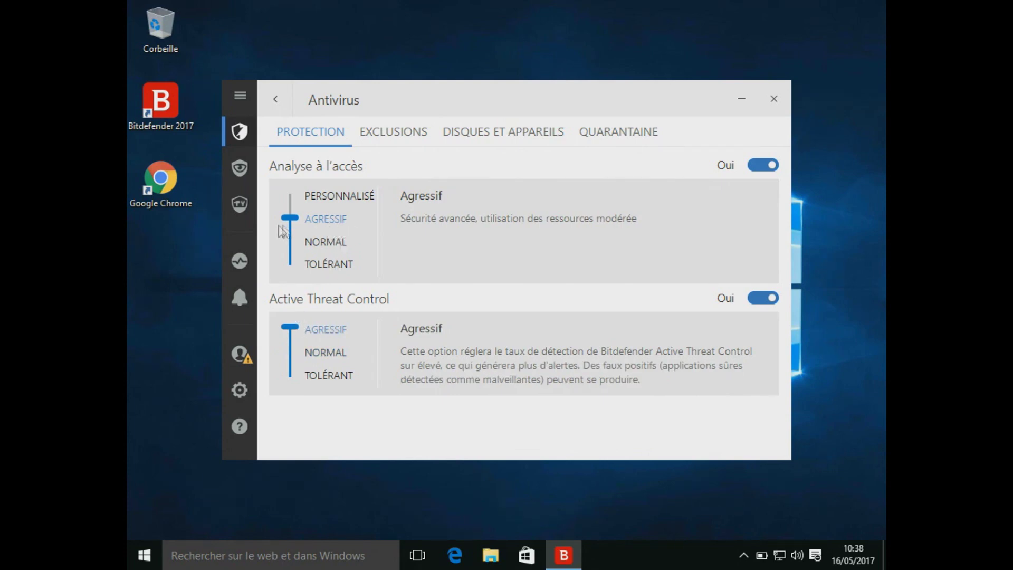
# Step: Review the Antivirus module's exclusions, disks and devices, and quarantine settings
pyautogui.click(388, 139)
pyautogui.click(492, 137)
pyautogui.click(602, 138)
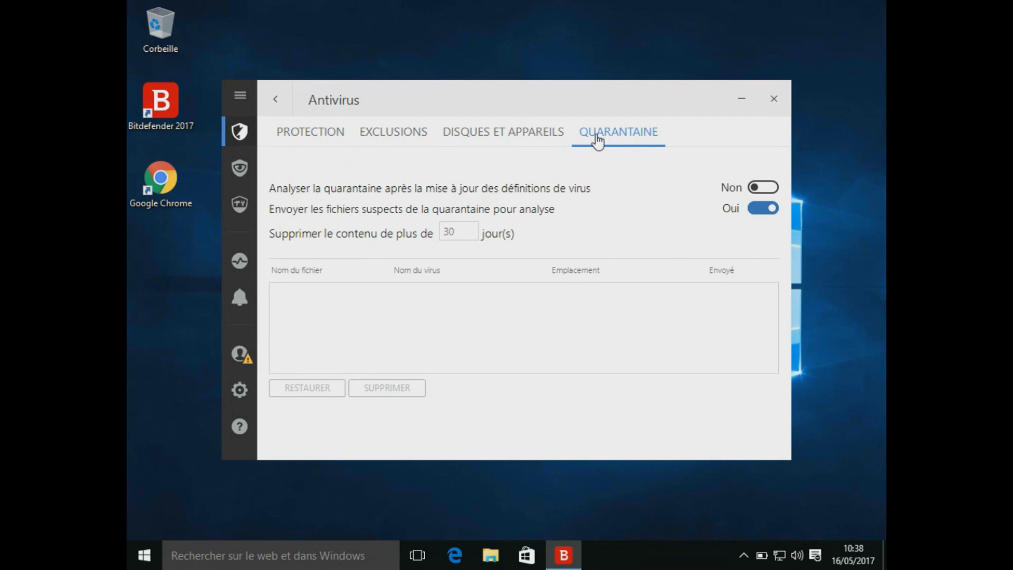
pyautogui.click(279, 103)
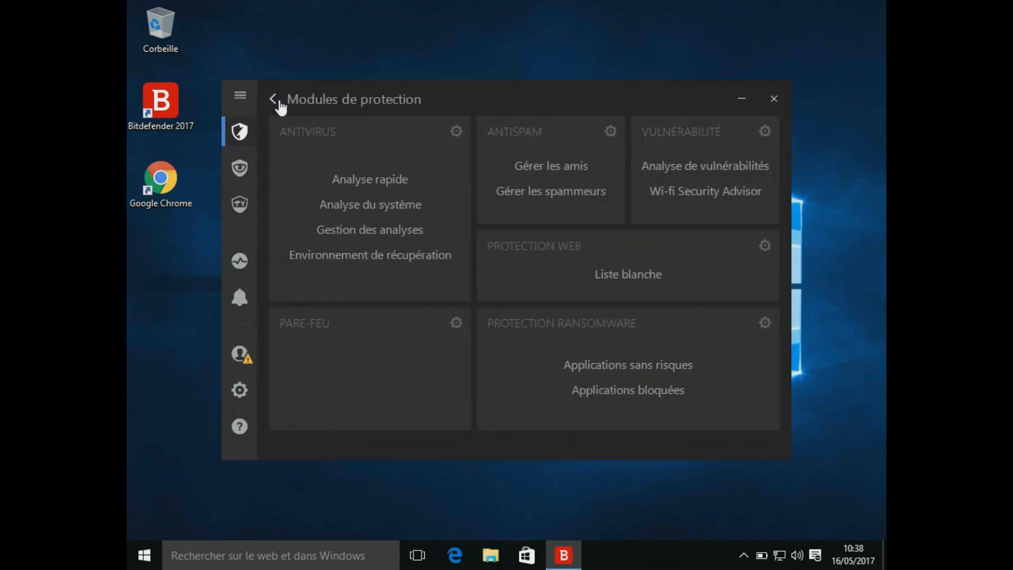
# Step: In the Antispam module, enable blocking of e-mails written in Asian characters and in Cyrillic characters
pyautogui.click(610, 134)
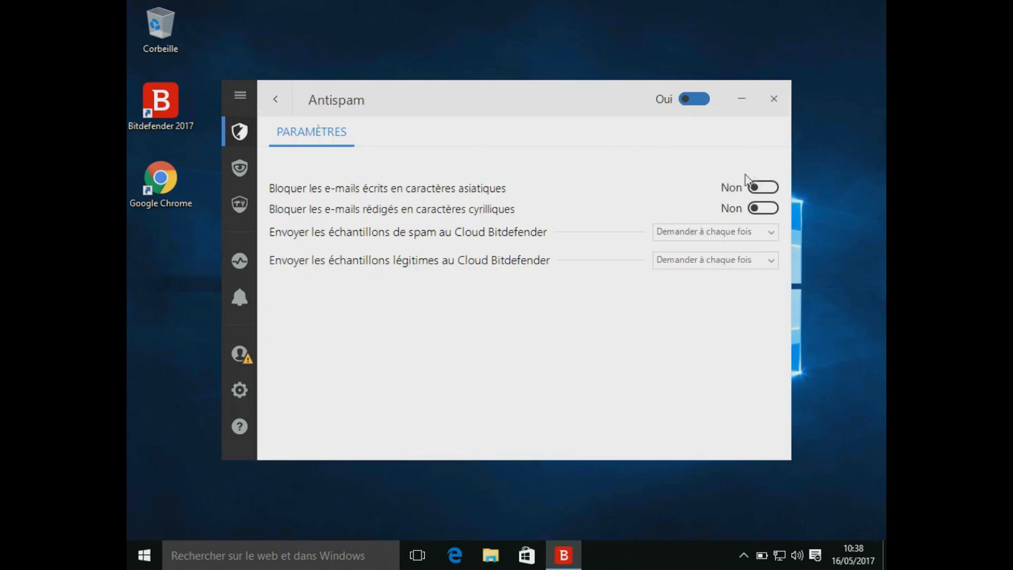
pyautogui.click(770, 188)
pyautogui.click(772, 210)
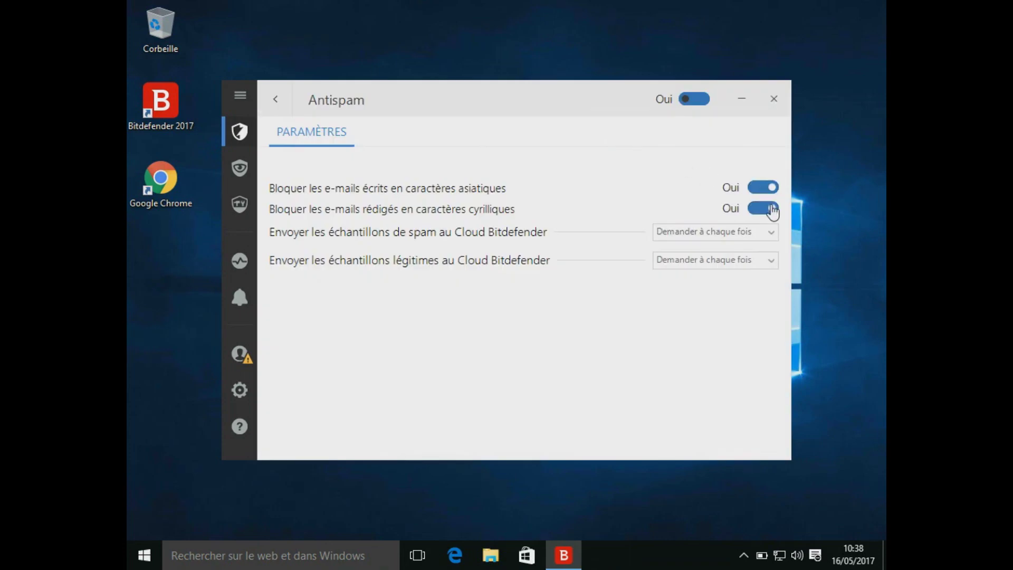
pyautogui.click(282, 99)
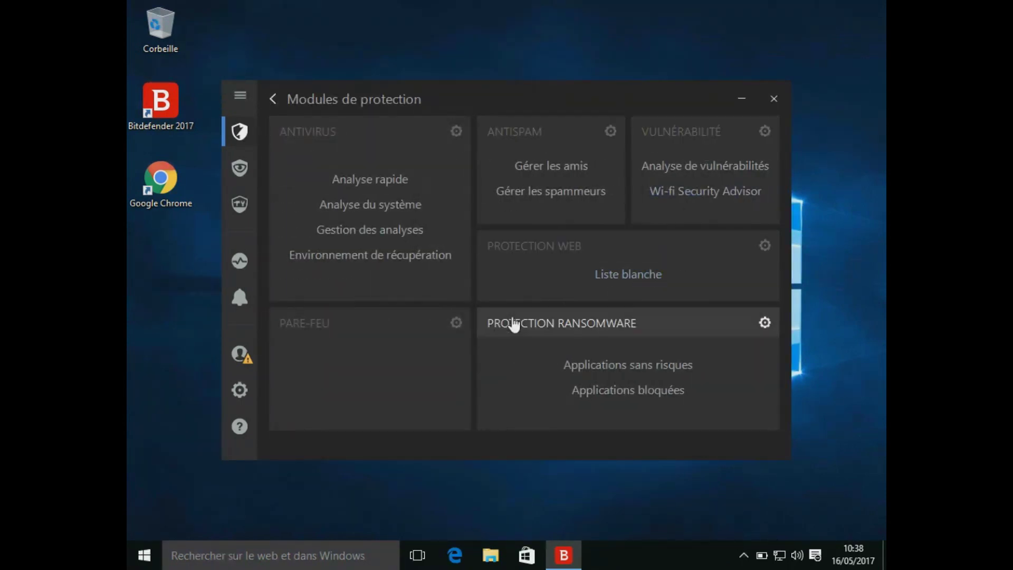
# Step: Review the Pare-feu module's general settings, rules list and network adapter exceptions
pyautogui.click(456, 323)
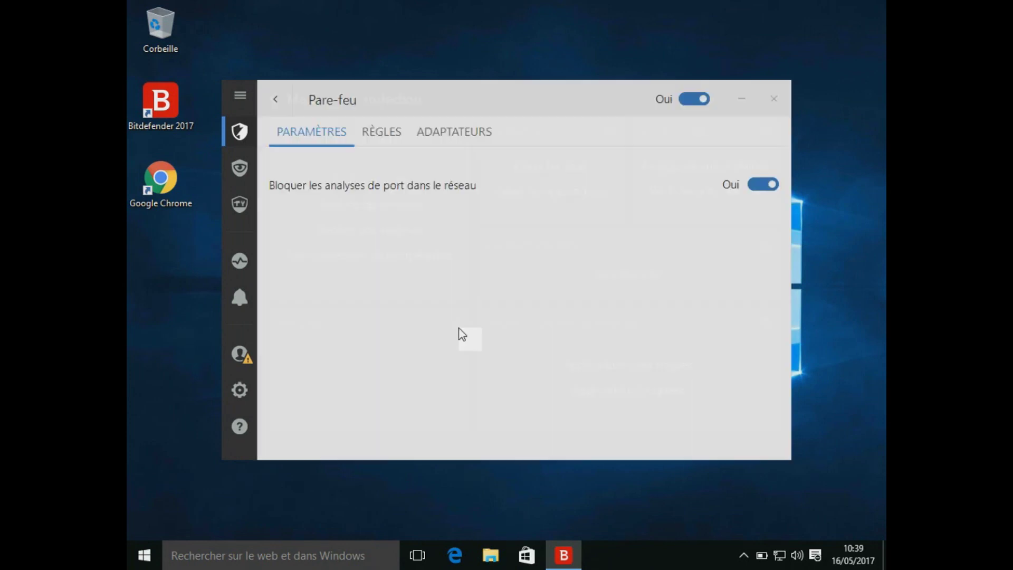
pyautogui.click(385, 136)
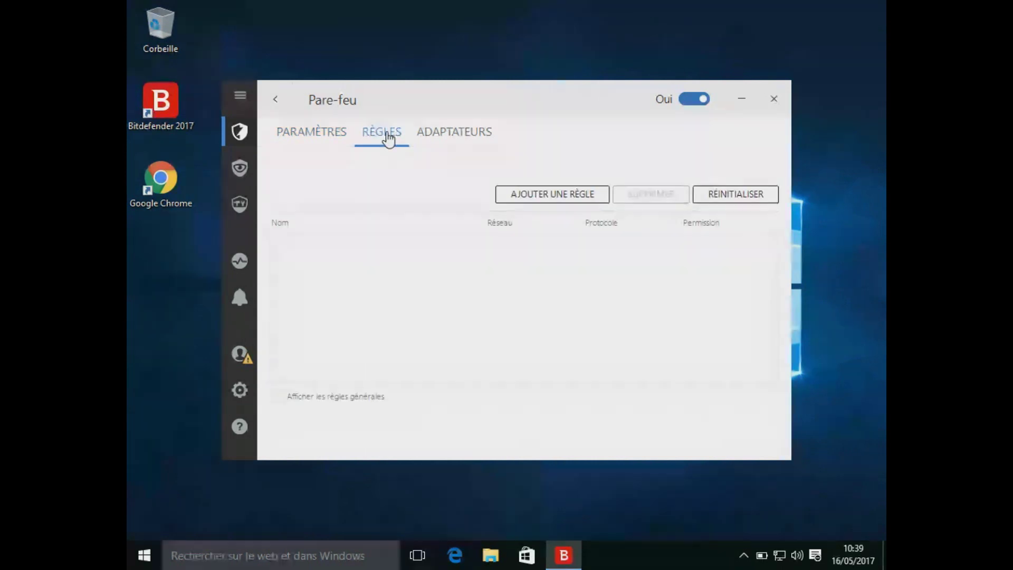
pyautogui.click(434, 144)
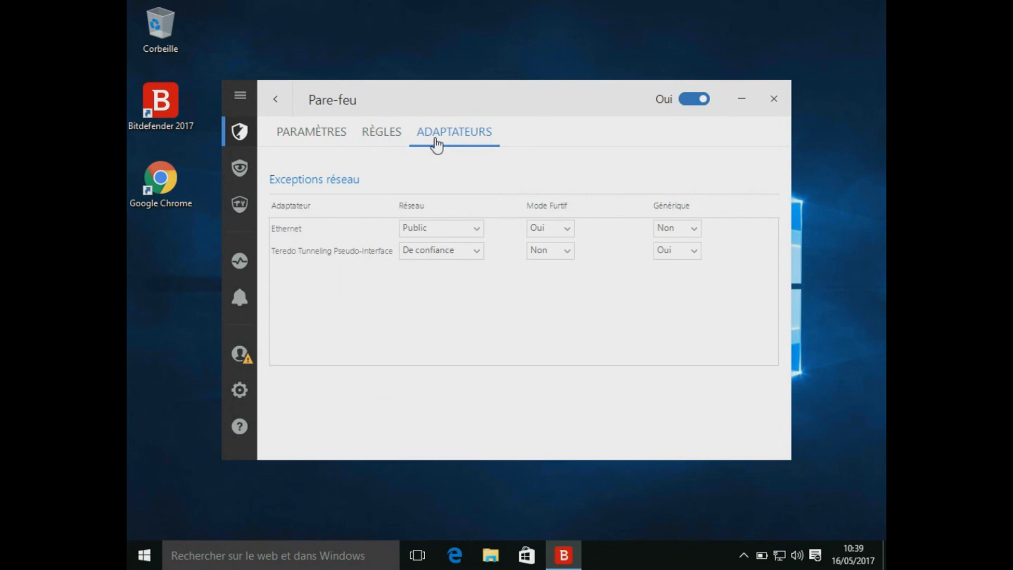
pyautogui.click(371, 130)
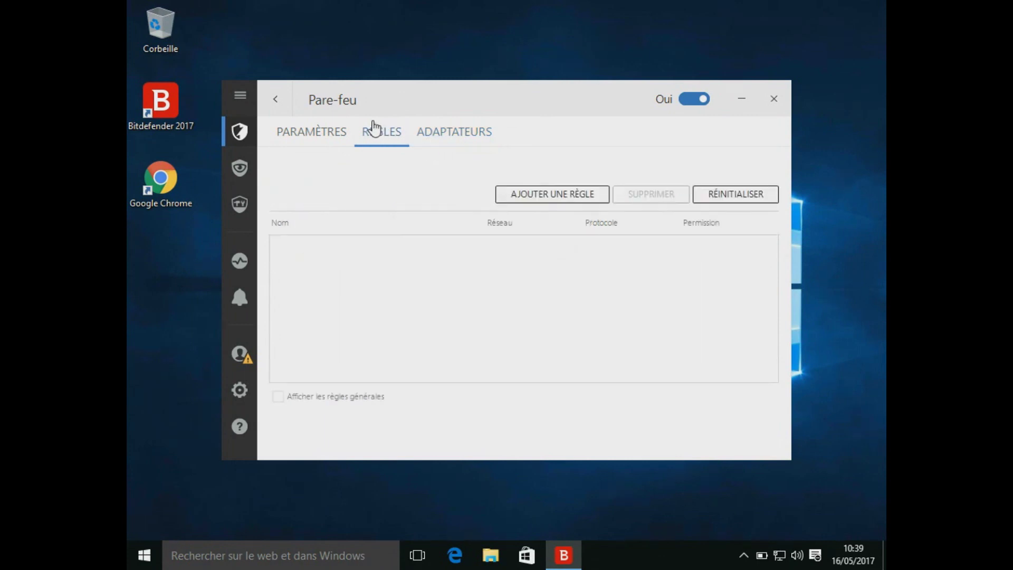
# Step: Examine a new firewall rule's basic, direction and protocol options without adding it, and recheck the adapter exceptions
pyautogui.click(537, 197)
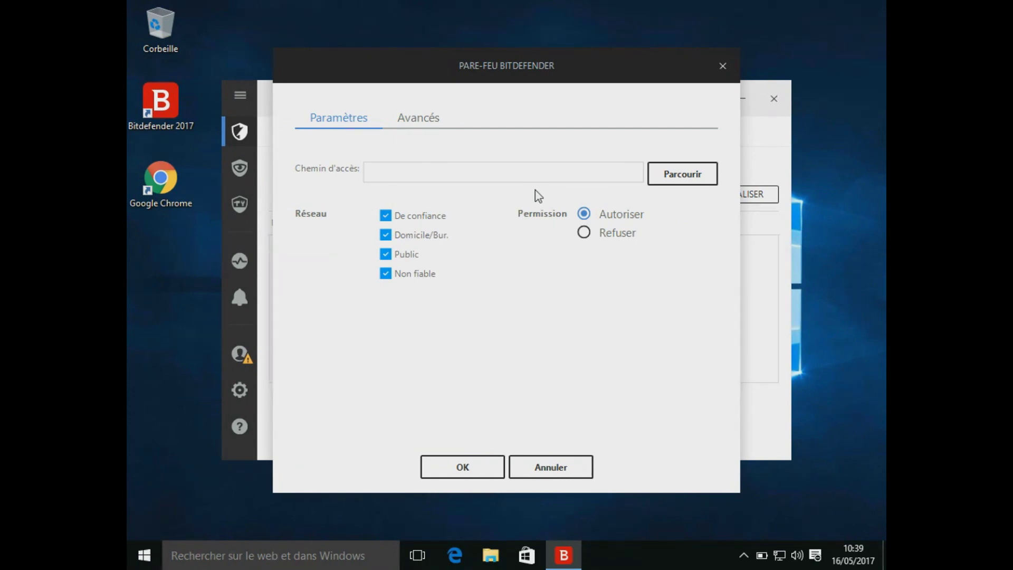
pyautogui.click(419, 122)
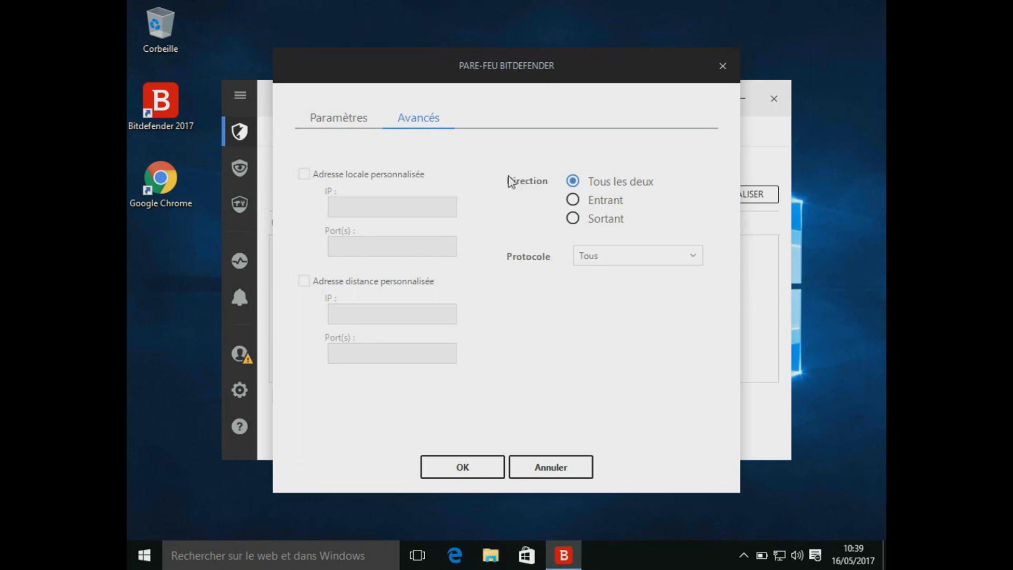
pyautogui.click(570, 205)
pyautogui.click(574, 184)
pyautogui.click(636, 254)
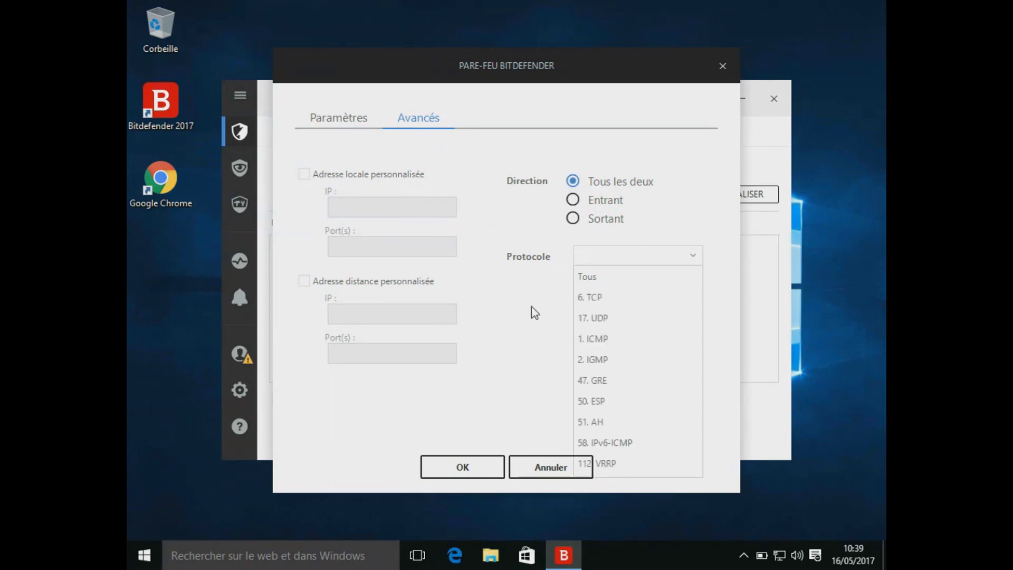
pyautogui.click(543, 467)
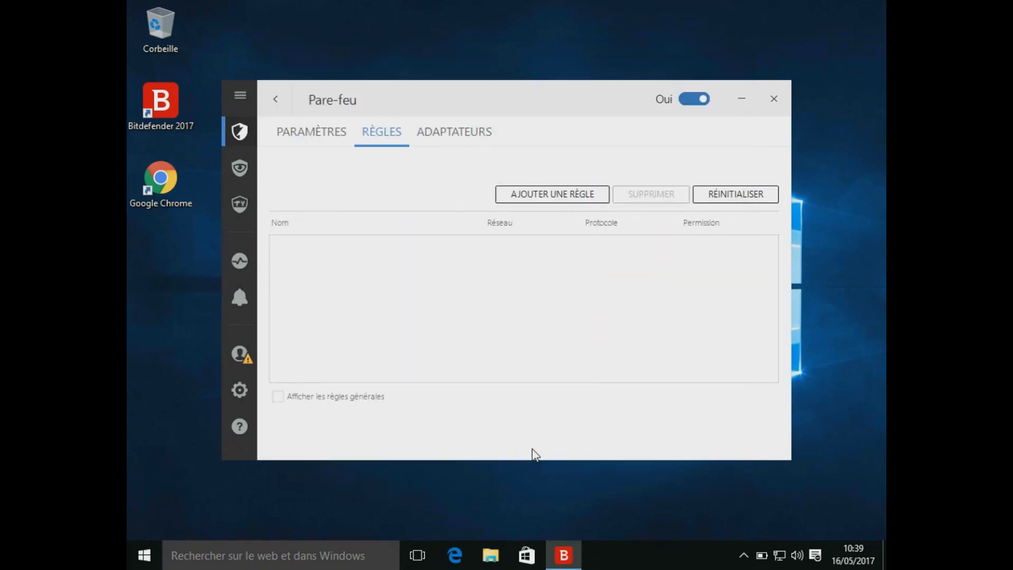
pyautogui.click(468, 137)
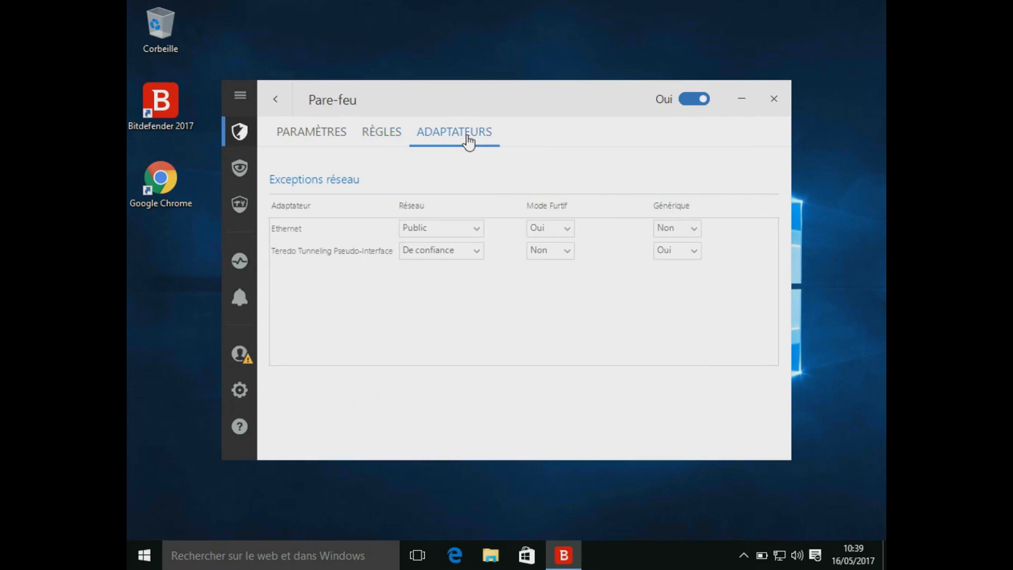
pyautogui.click(277, 100)
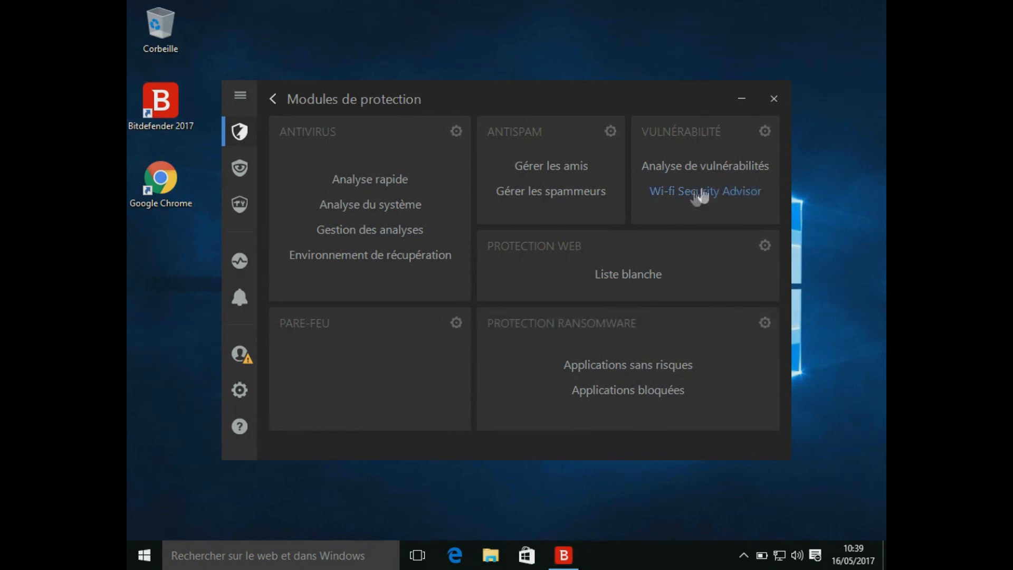
# Step: Enable Protection ransomware along with its Protection au démarrage option, and close the Bitdefender window
pyautogui.click(765, 323)
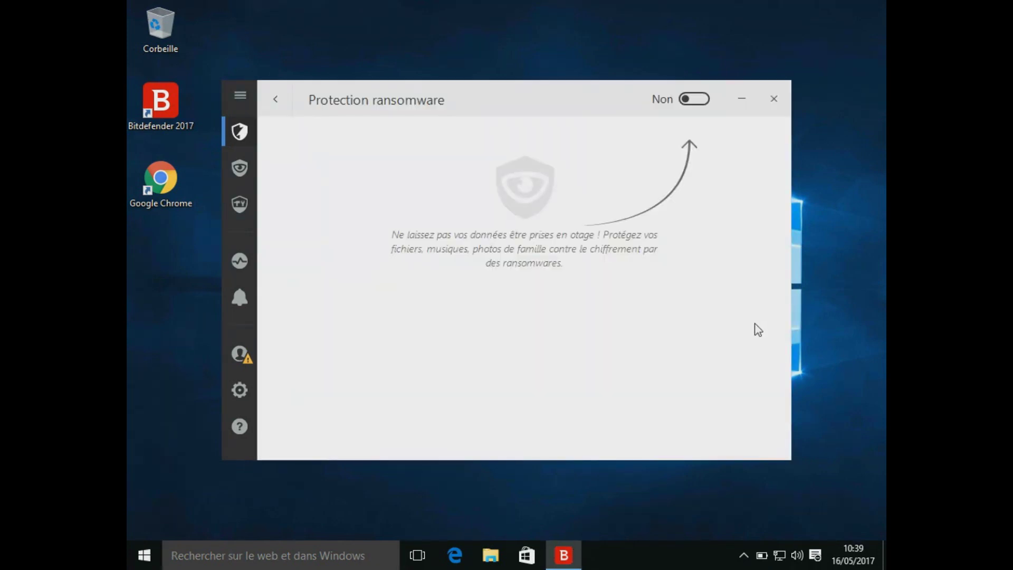
pyautogui.click(703, 103)
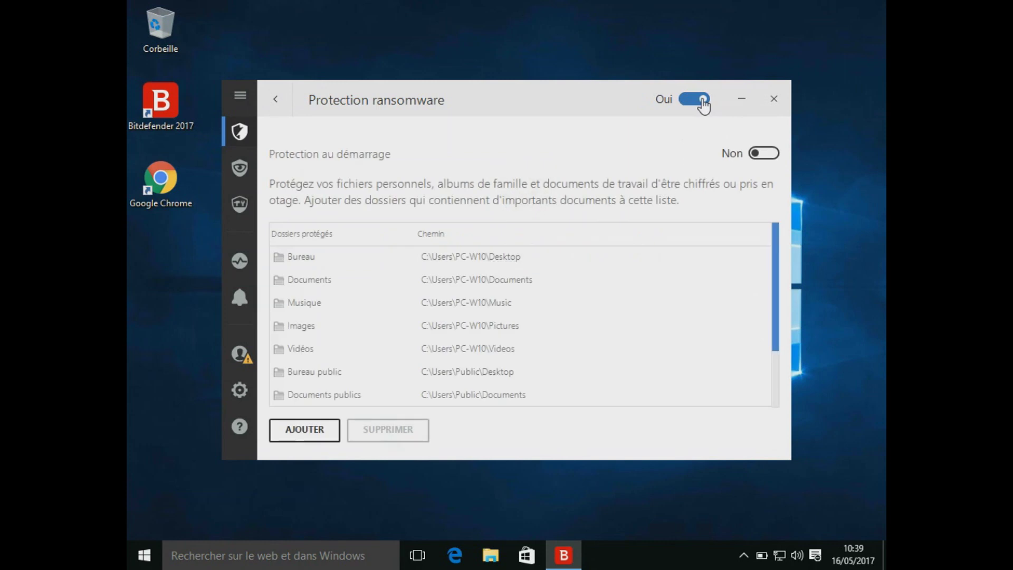
pyautogui.click(769, 156)
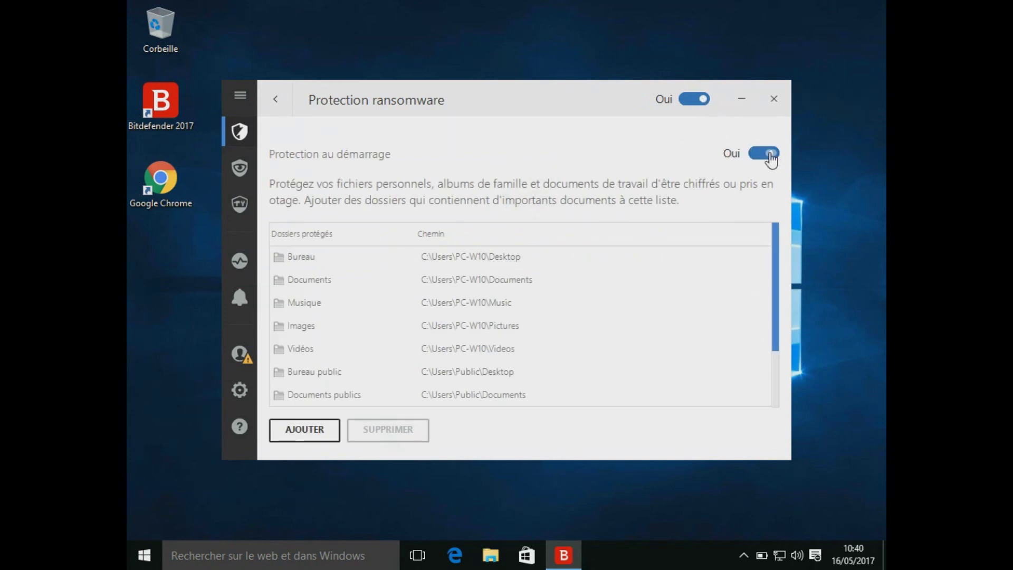
pyautogui.click(773, 99)
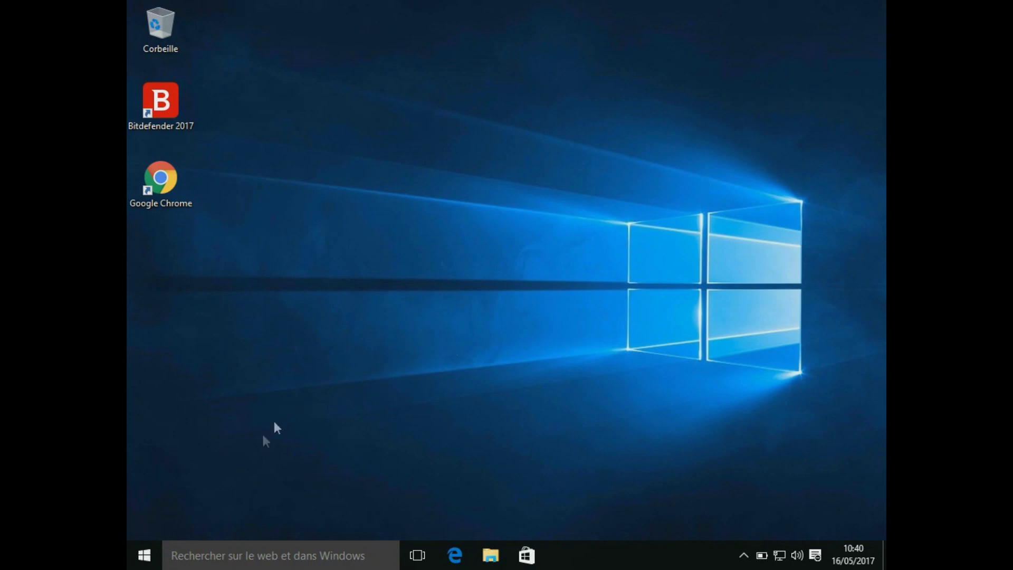
# Step: Restart the Windows 10 computer
pyautogui.click(144, 554)
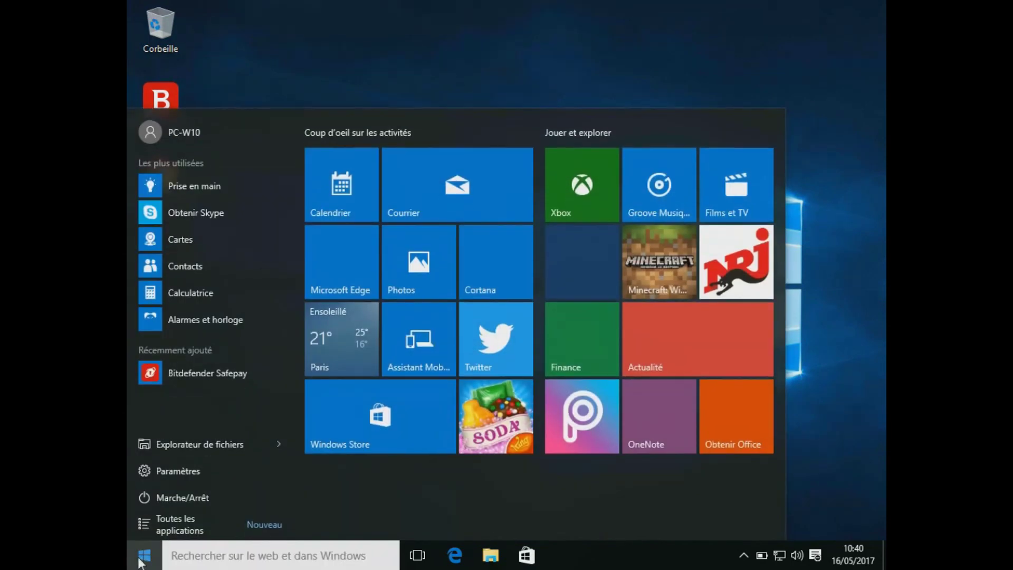
pyautogui.click(201, 504)
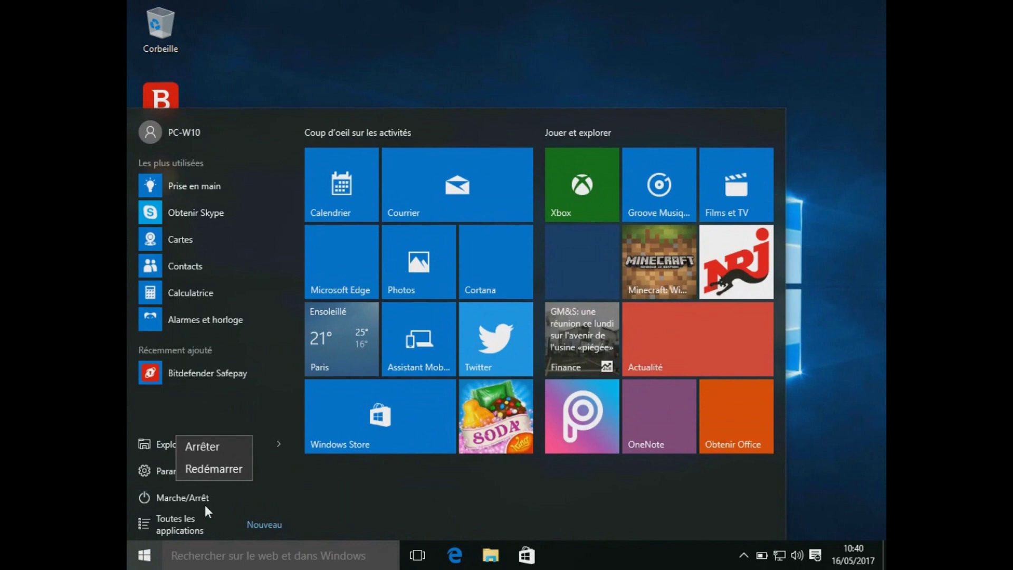
pyautogui.click(219, 471)
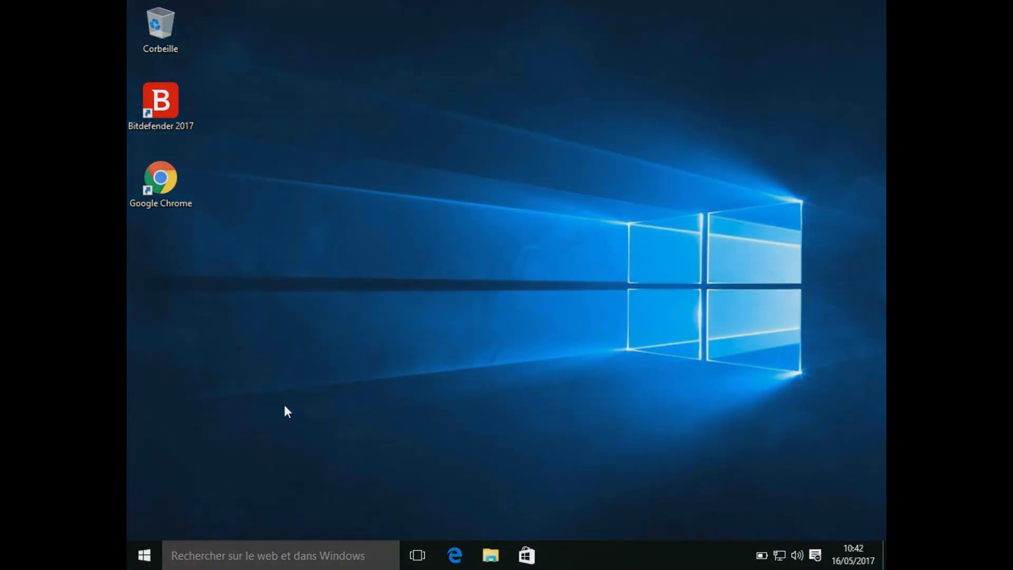
# Step: Reopen Bitdefender 2017 from the desktop and display its protection modules
pyautogui.click(166, 106)
pyautogui.click(421, 208)
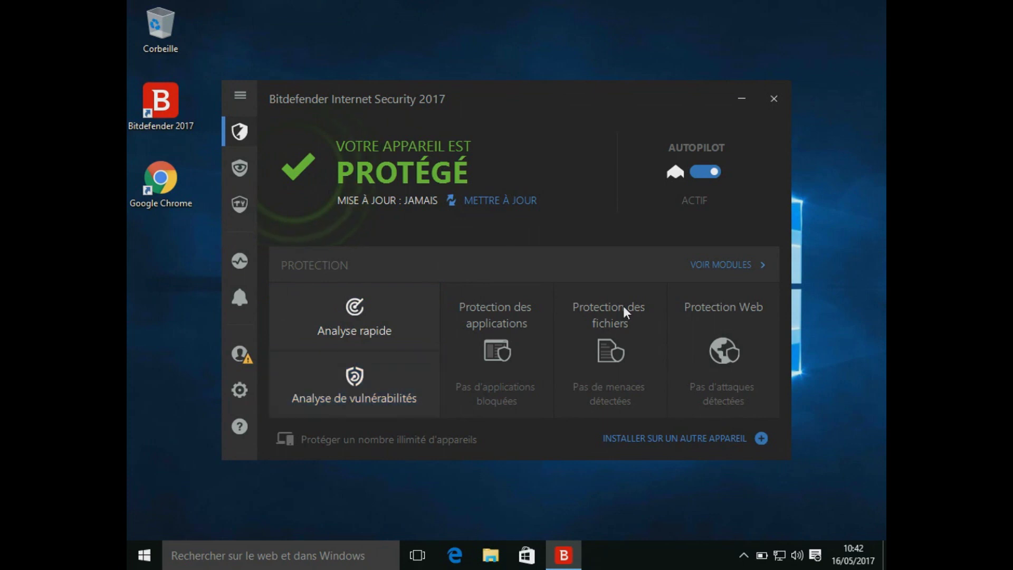
pyautogui.click(720, 269)
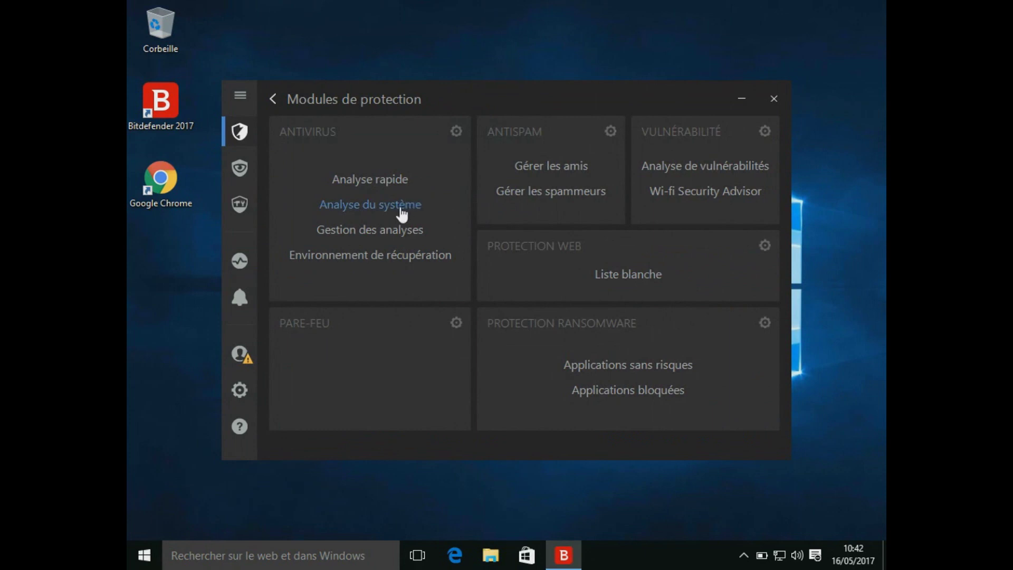
# Step: Review the Vie privée, Total Security upgrade, Activité, Notifications and Compte sections
pyautogui.click(240, 167)
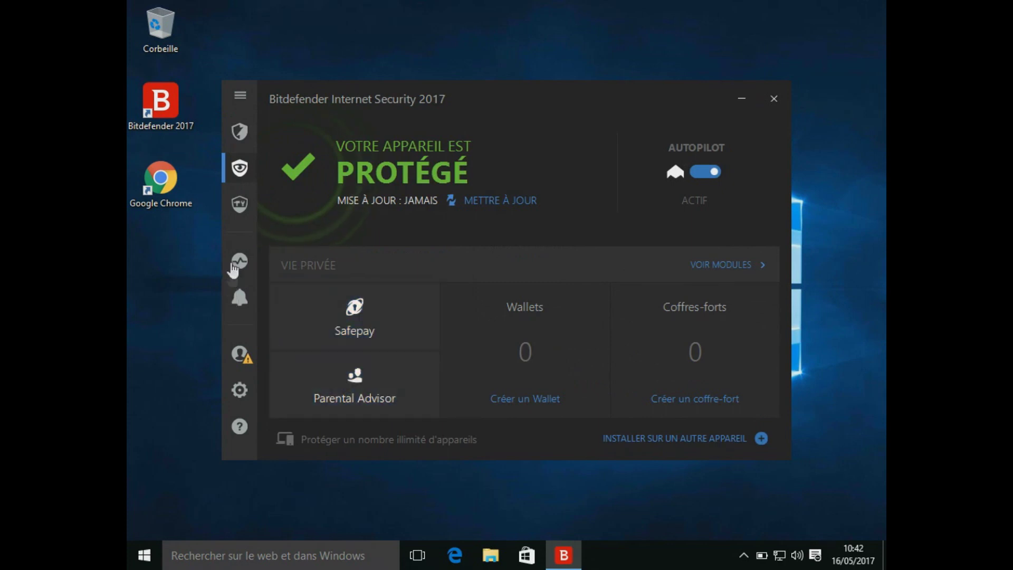
pyautogui.click(240, 206)
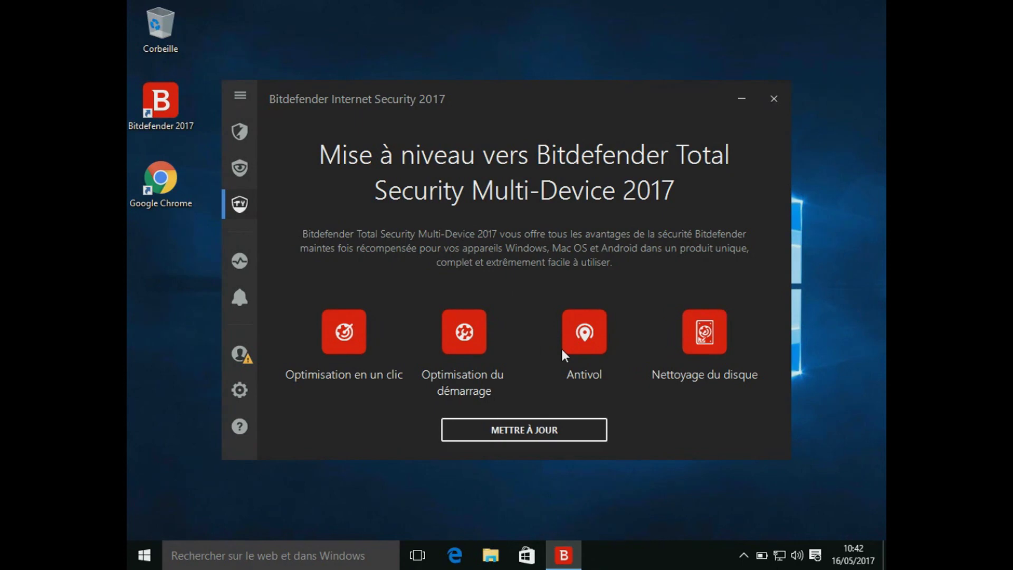
pyautogui.click(235, 267)
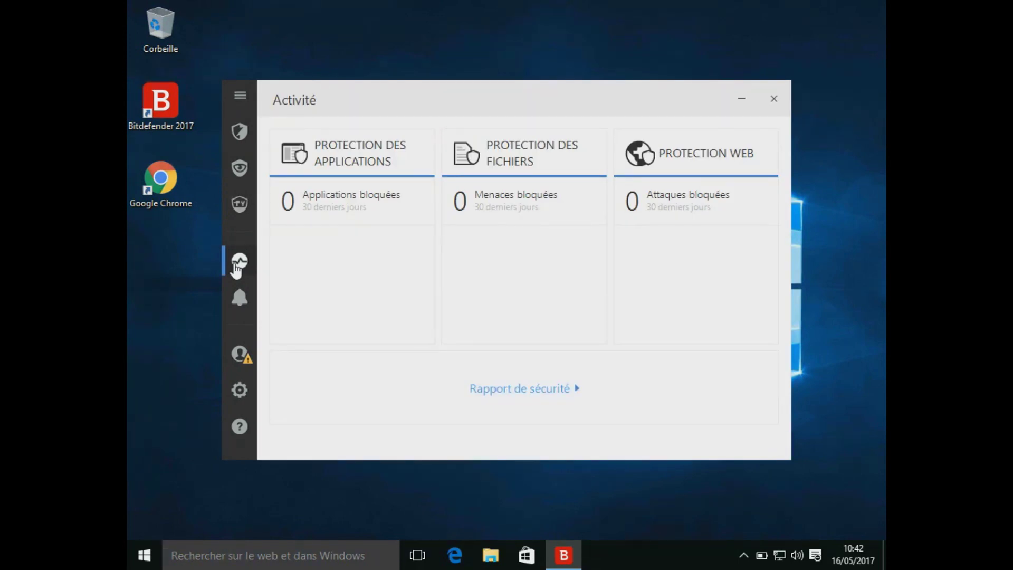
pyautogui.click(240, 308)
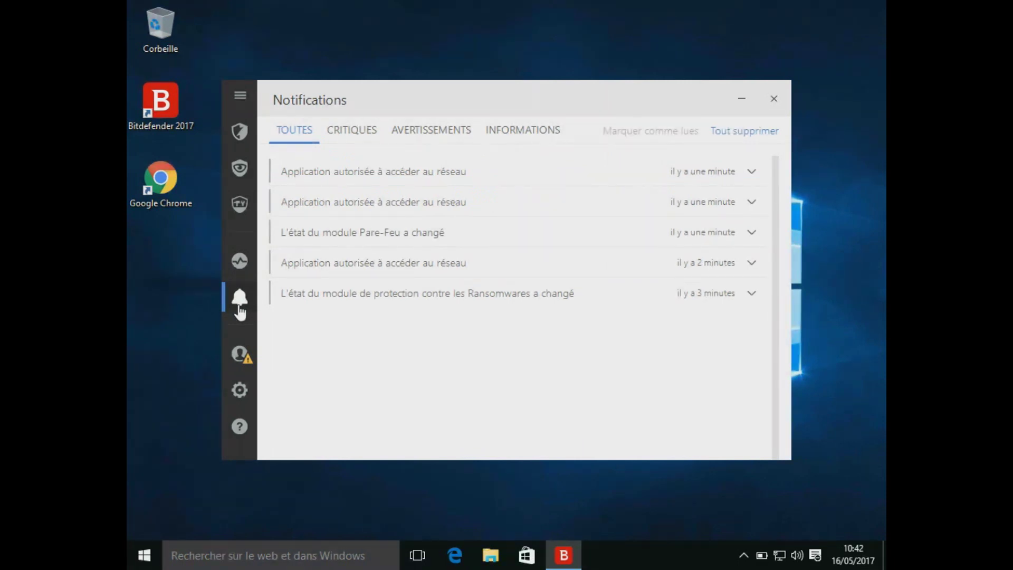
pyautogui.click(240, 358)
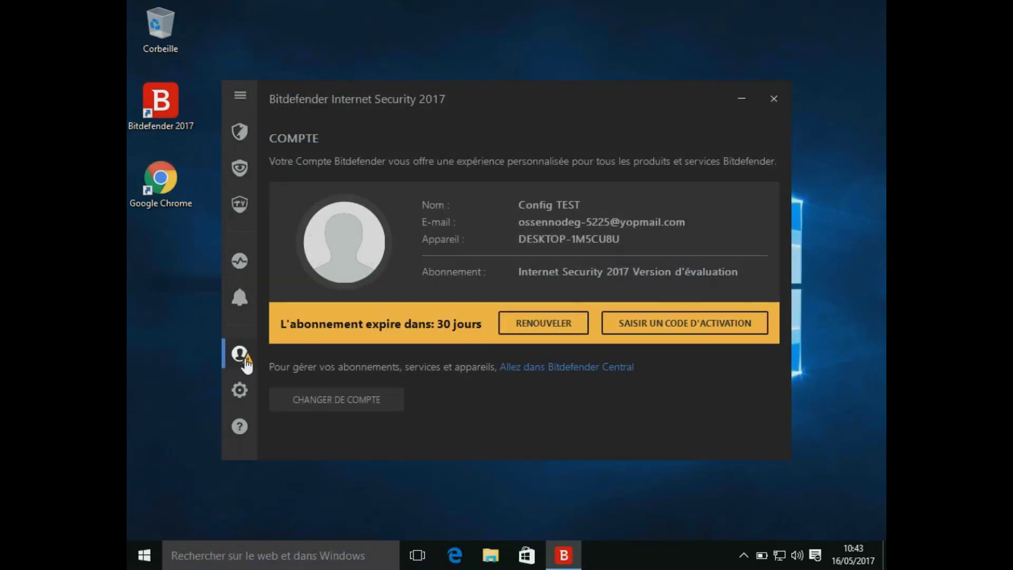
# Step: Review the general, advanced, update and profile settings down to Optimisation en temps réel, and view the Support page
pyautogui.click(239, 393)
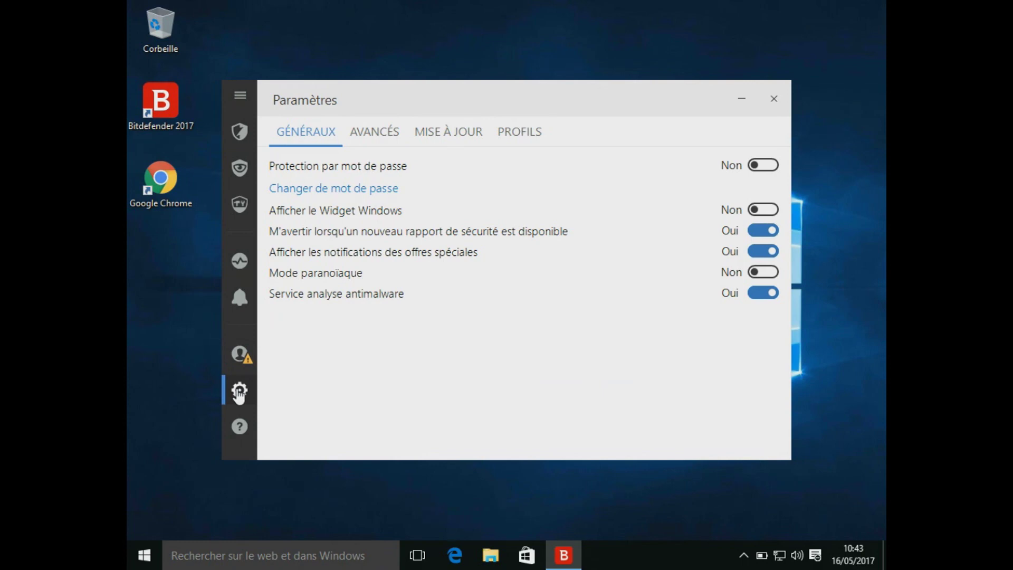
pyautogui.click(370, 136)
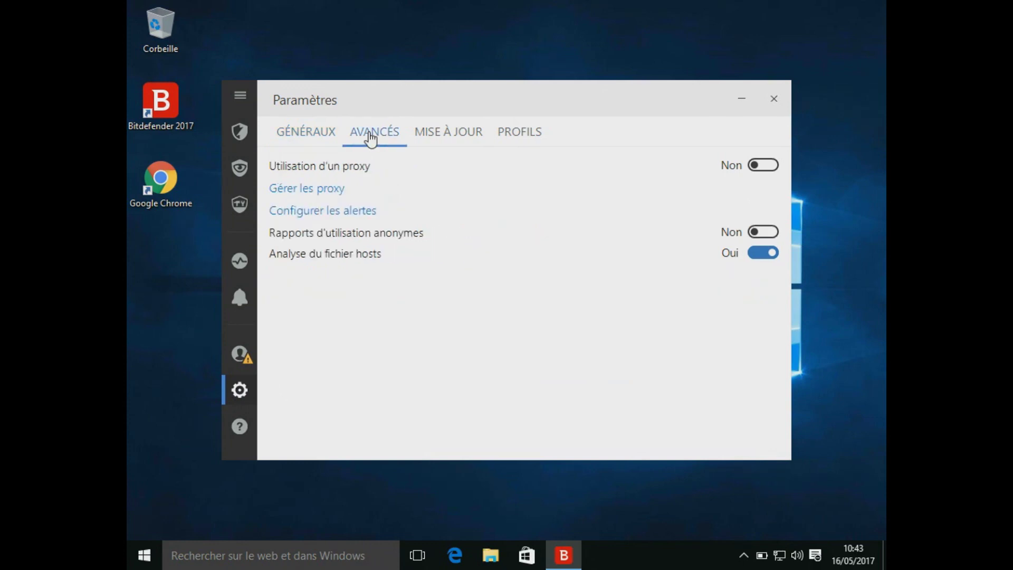
pyautogui.click(432, 132)
pyautogui.click(519, 133)
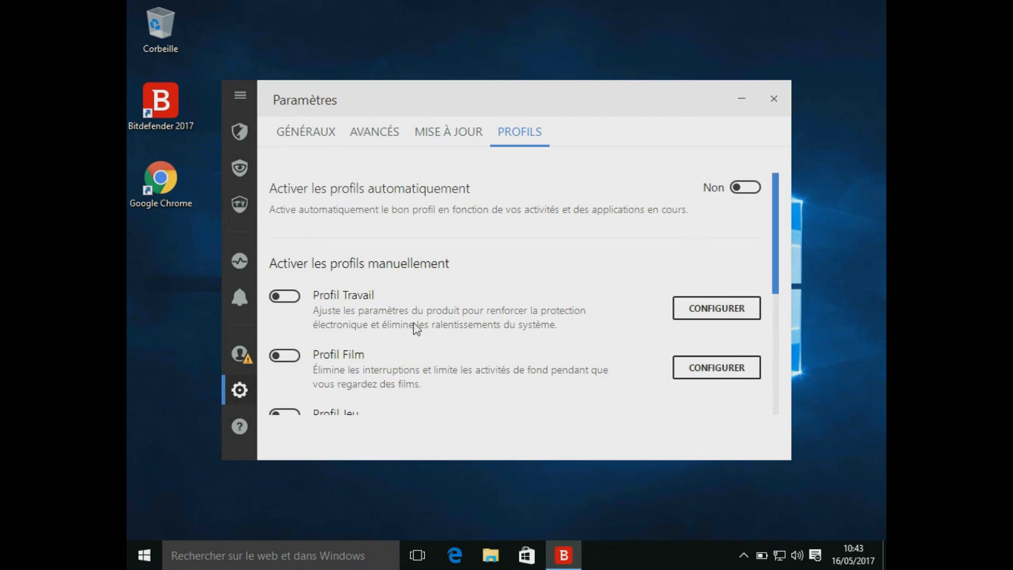
pyautogui.scroll(-3, 414, 325)
pyautogui.scroll(-3, 413, 324)
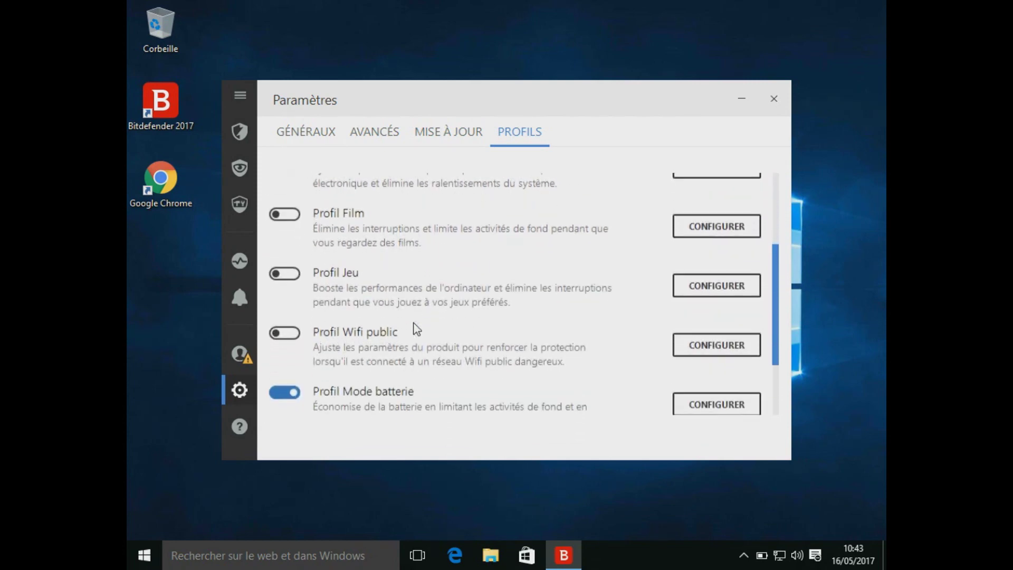
pyautogui.scroll(-1, 324, 399)
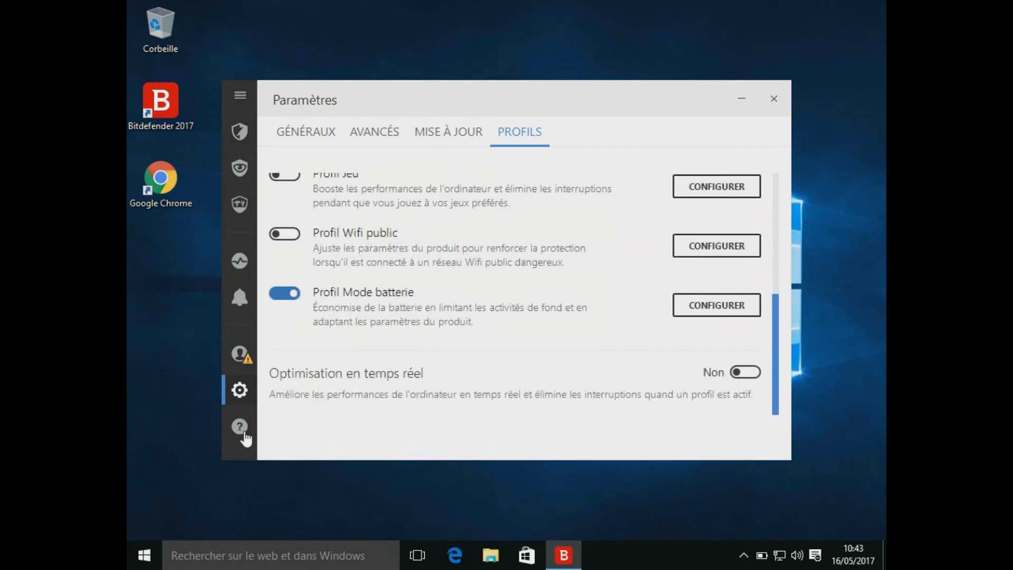
pyautogui.click(246, 433)
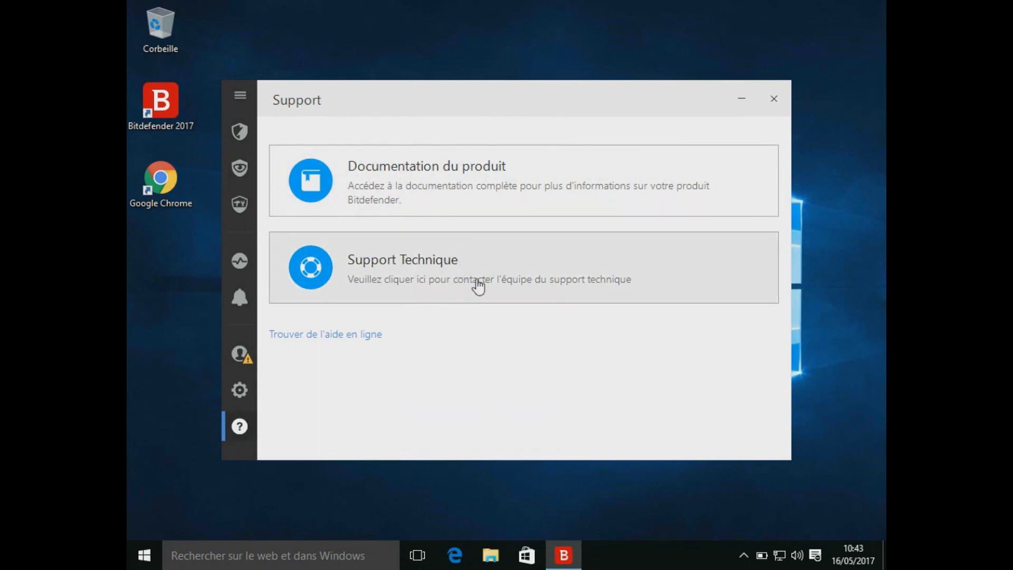
# Step: Close the Bitdefender window, open Google Chrome and activate the Bitdefender Wallet extension
pyautogui.click(774, 99)
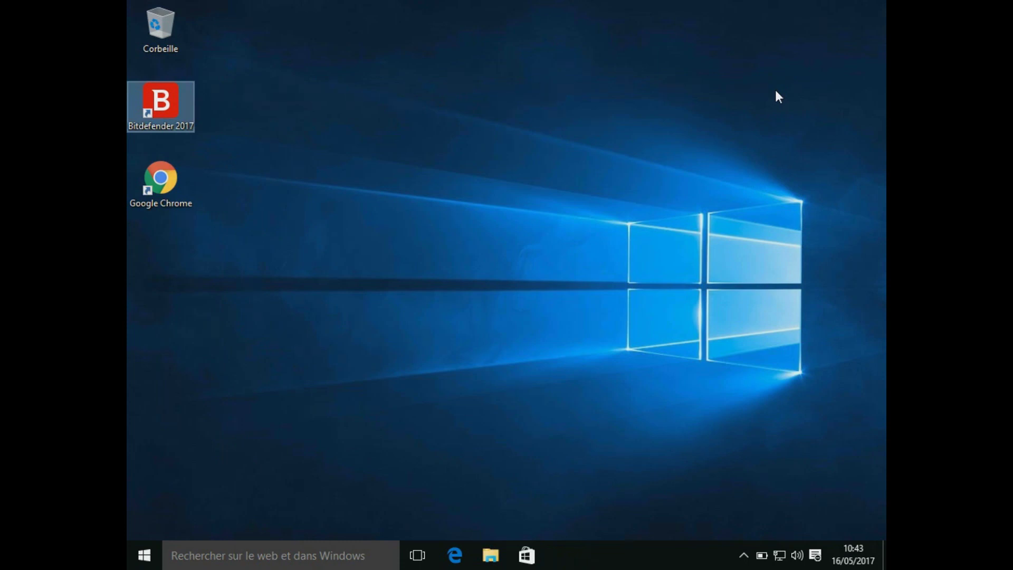
pyautogui.click(173, 202)
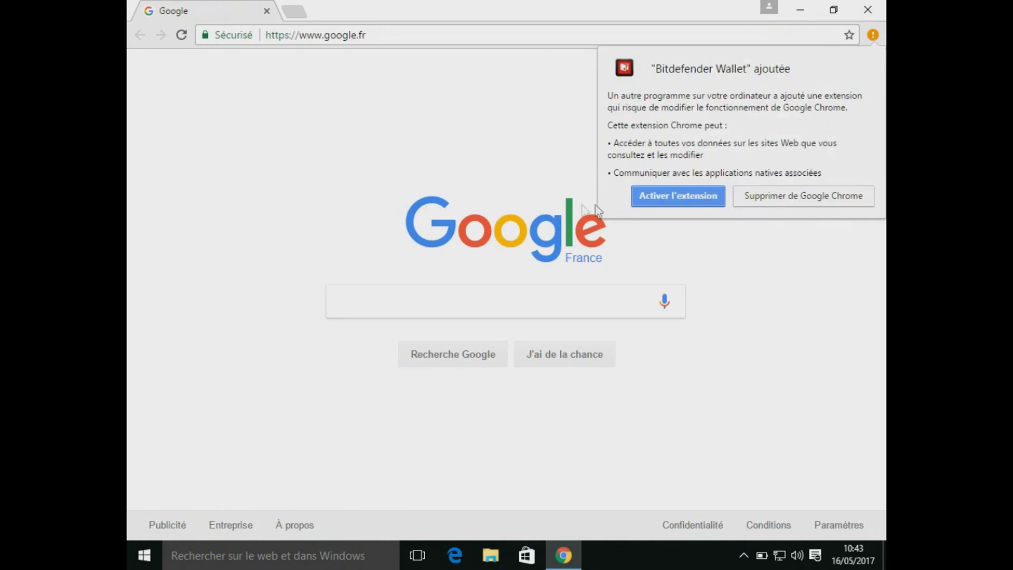
pyautogui.click(666, 202)
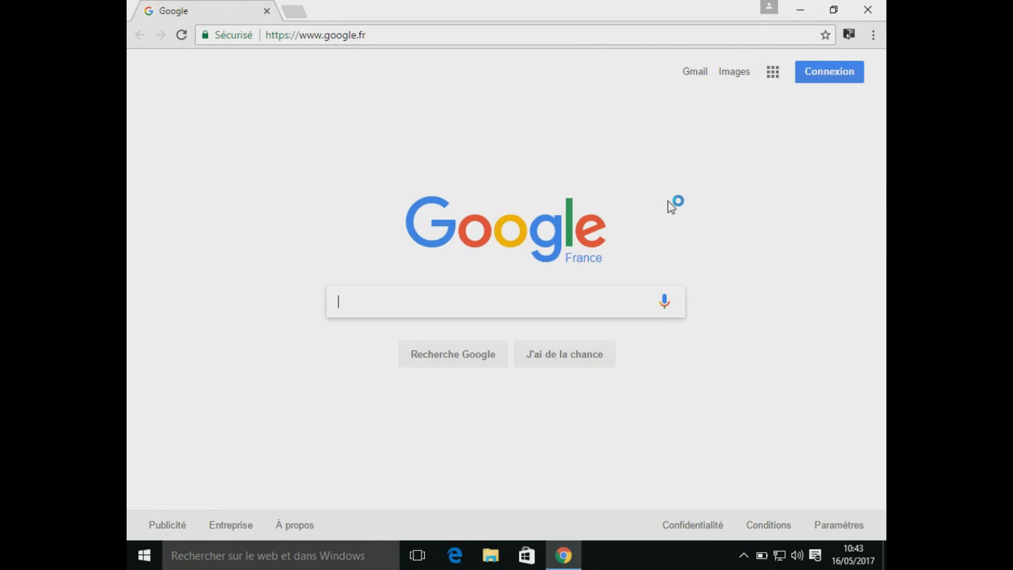
# Step: Disable the Bitdefender Wallet extension on Chrome's Extensions page, and close that page
pyautogui.click(873, 36)
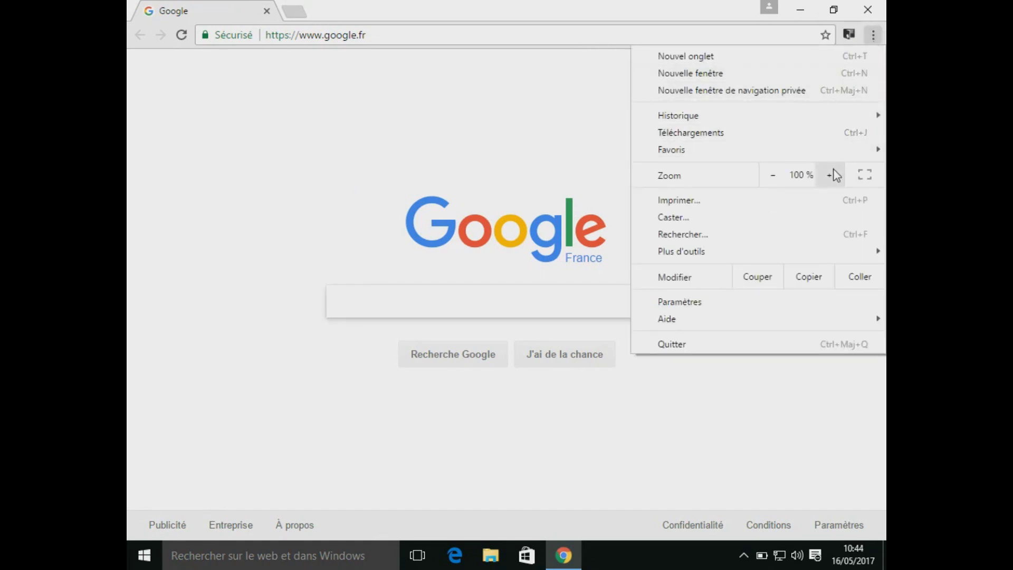
pyautogui.moveTo(769, 247)
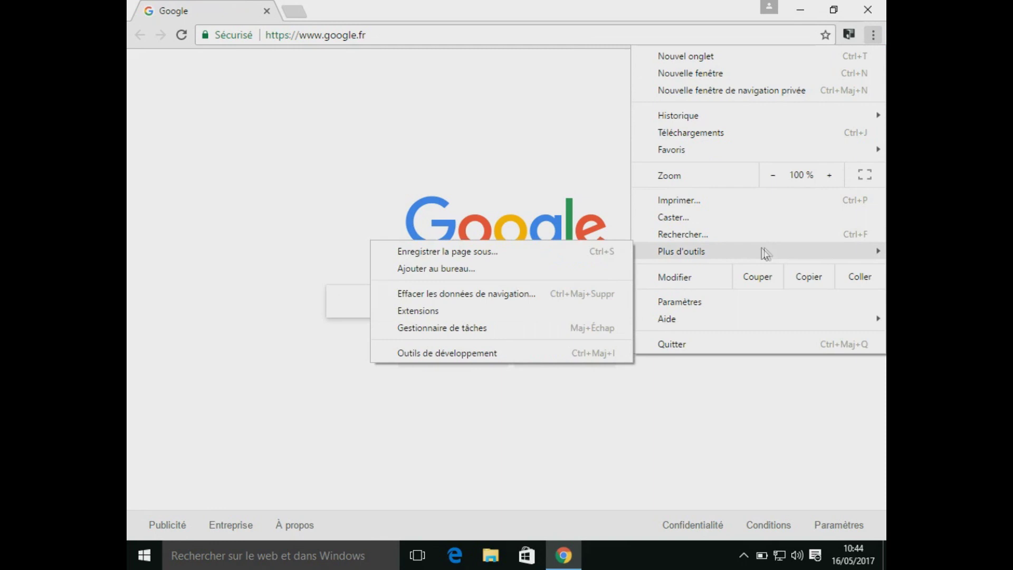
pyautogui.click(512, 315)
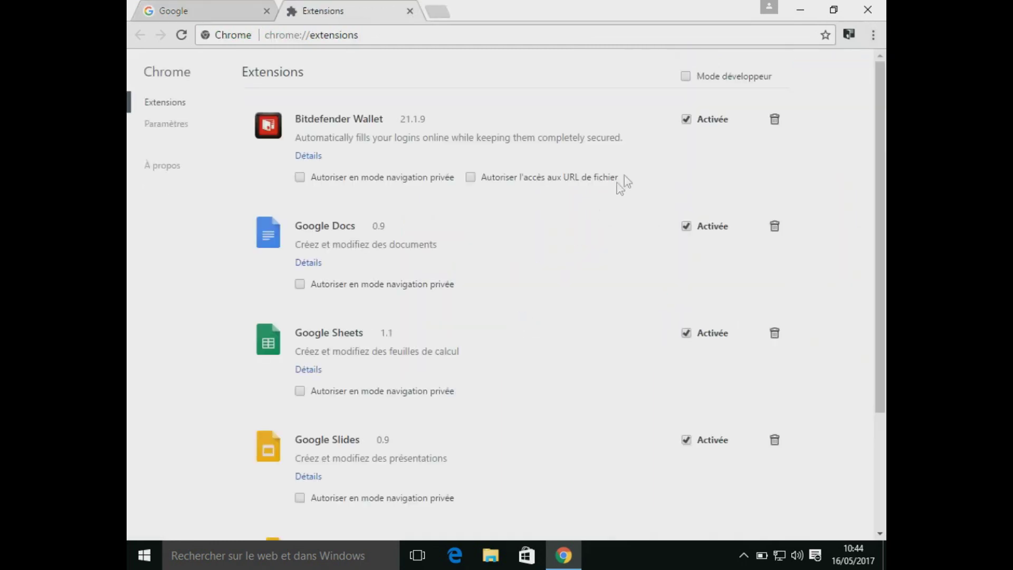
pyautogui.click(686, 121)
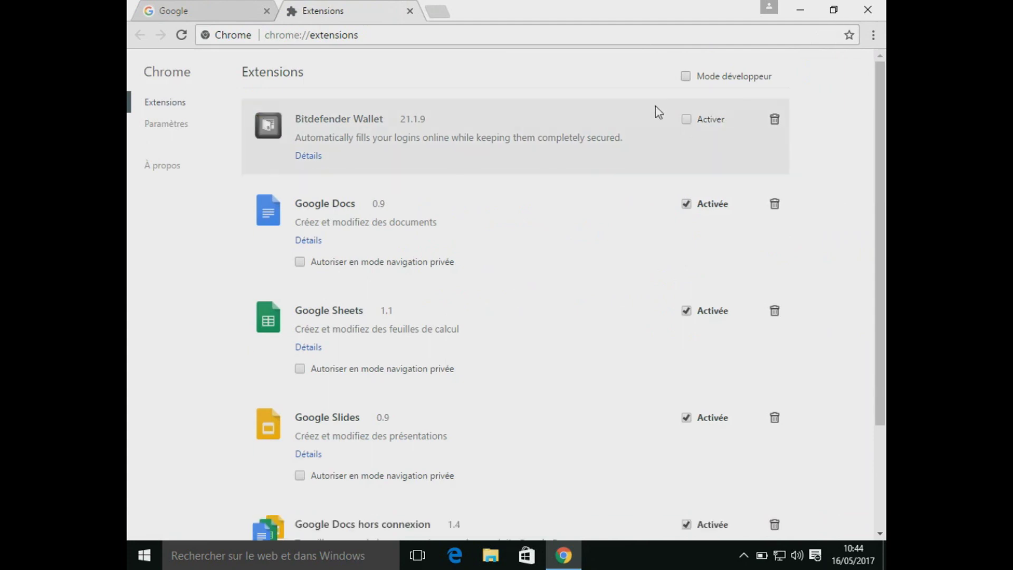
pyautogui.click(409, 11)
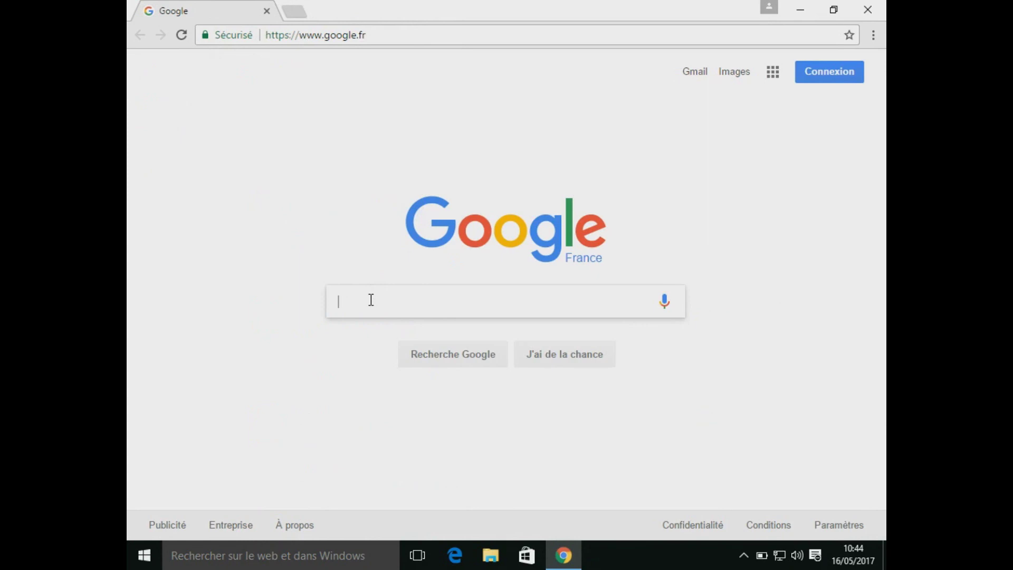
# Step: Search Google for "Cnet France", inspect the Bitdefender safety rating beside the CNET France result, and close Chrome
pyautogui.write('Cnet')
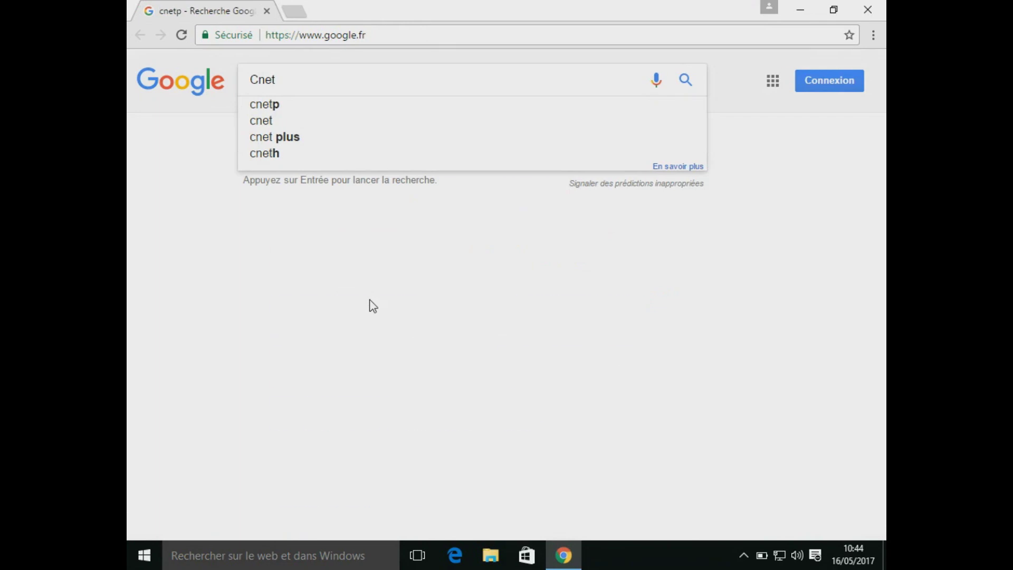
pyautogui.write(' Fra')
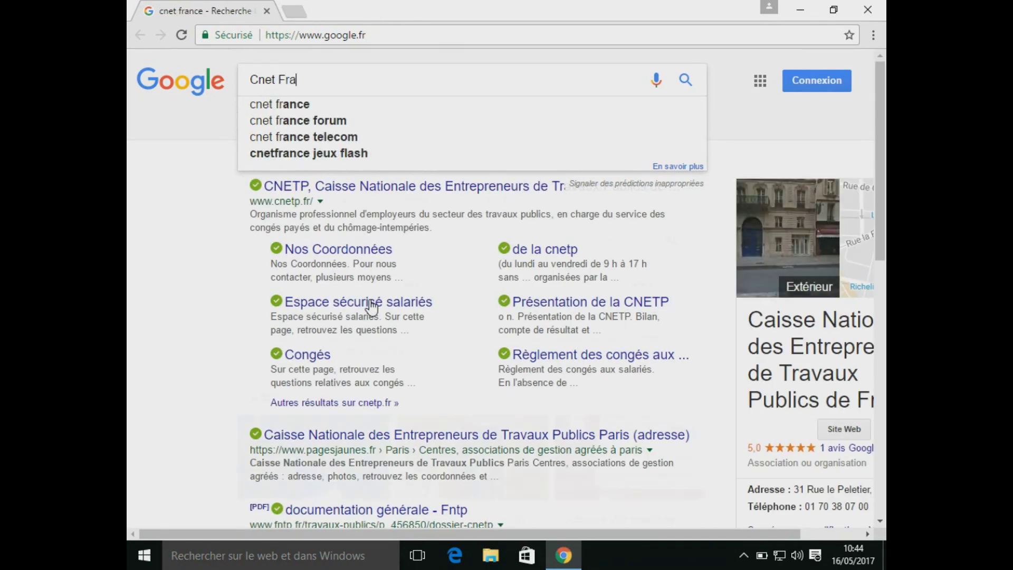
pyautogui.write('nce')
pyautogui.press('Return')
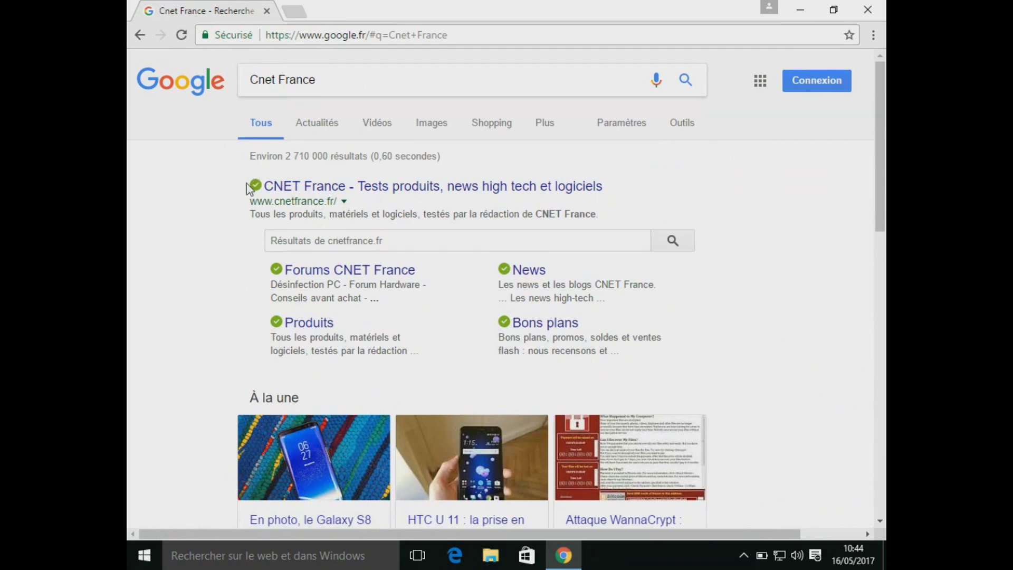
pyautogui.moveTo(256, 188)
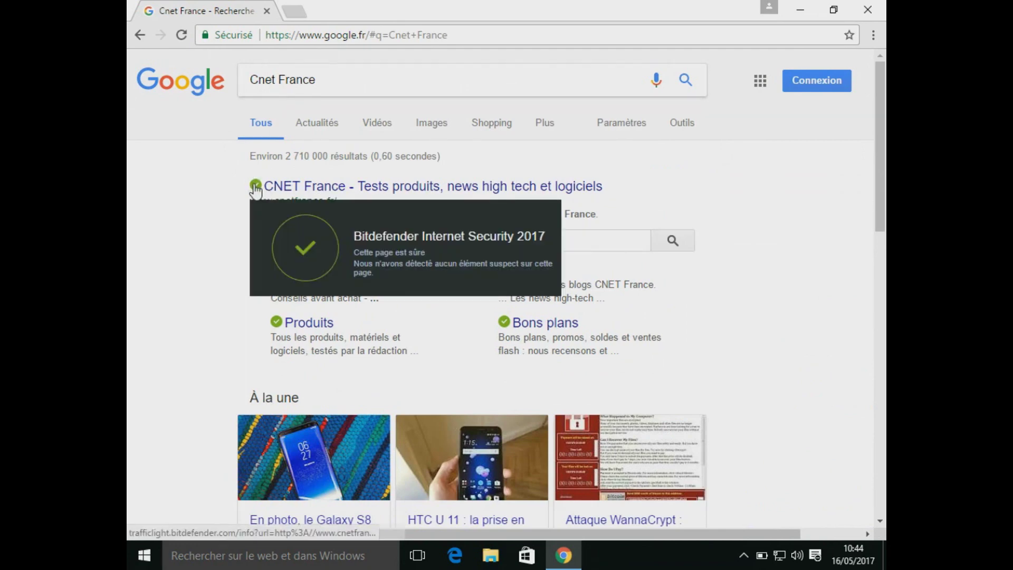
pyautogui.moveTo(274, 273)
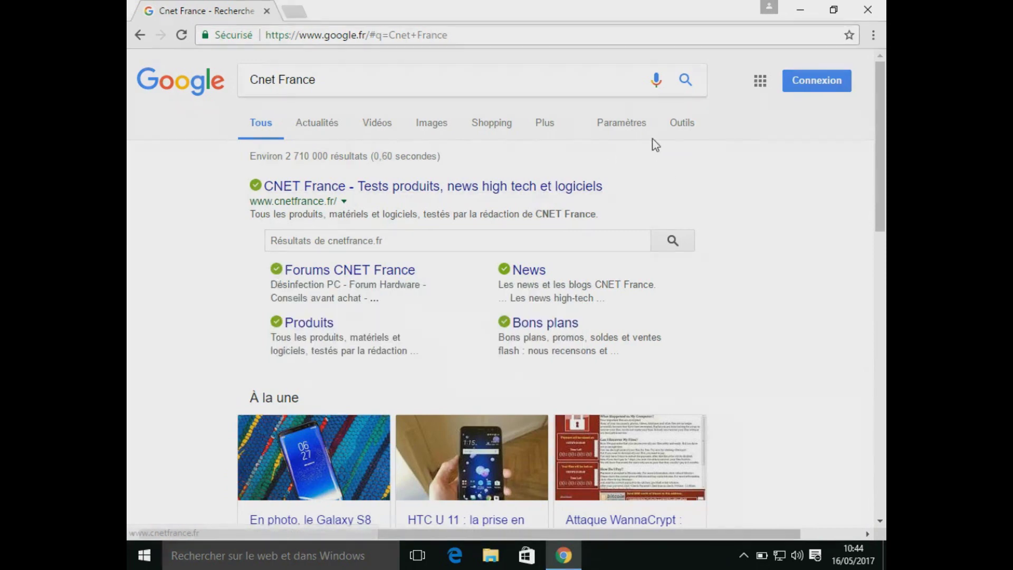
pyautogui.click(872, 9)
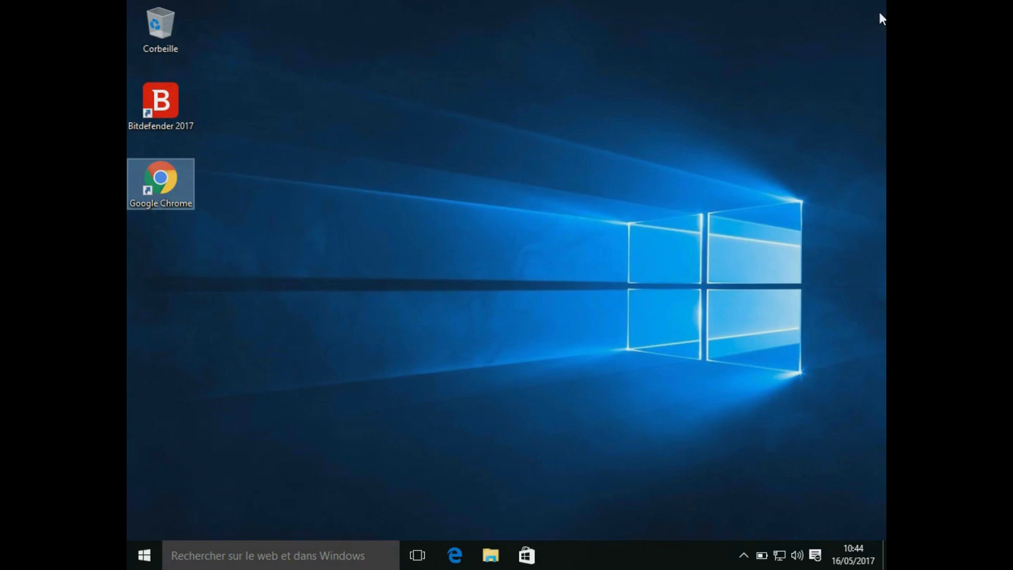